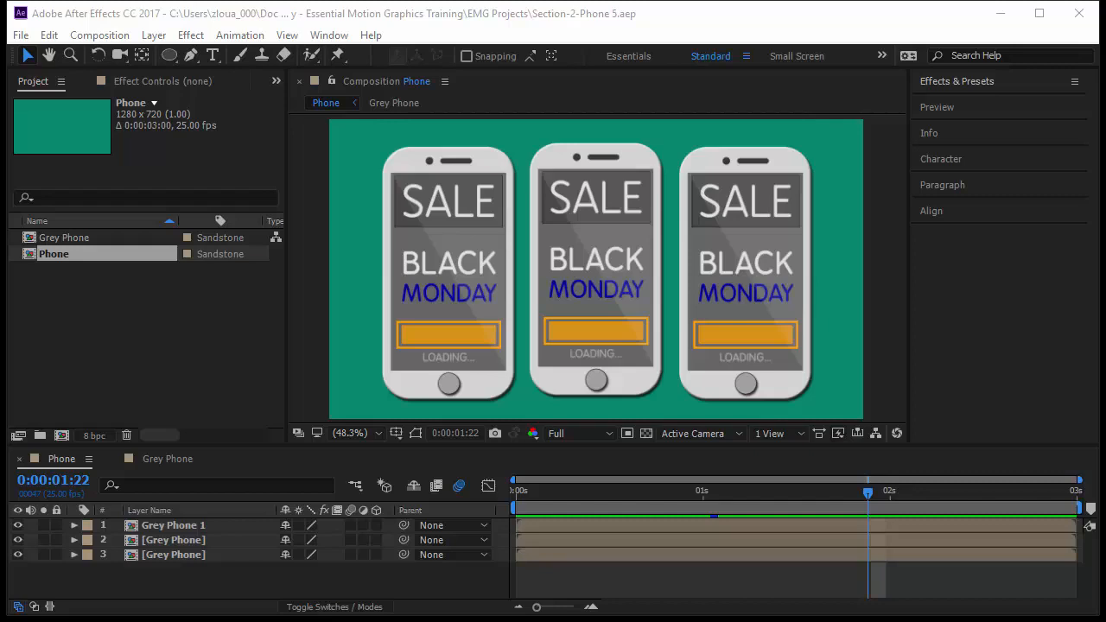
# Step: Open the Grey Phone composition nested in the Grey Phone 1 layer and enlarge the timeline area to show more layers
pyautogui.press('space')
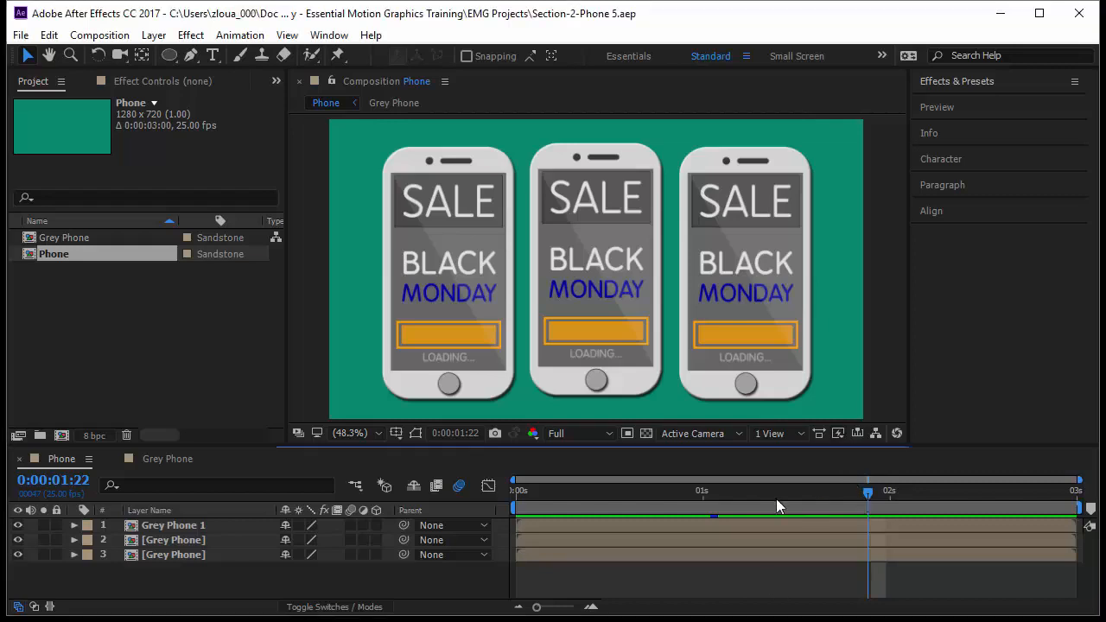
pyautogui.moveTo(706, 566); pyautogui.dragTo(879, 557)
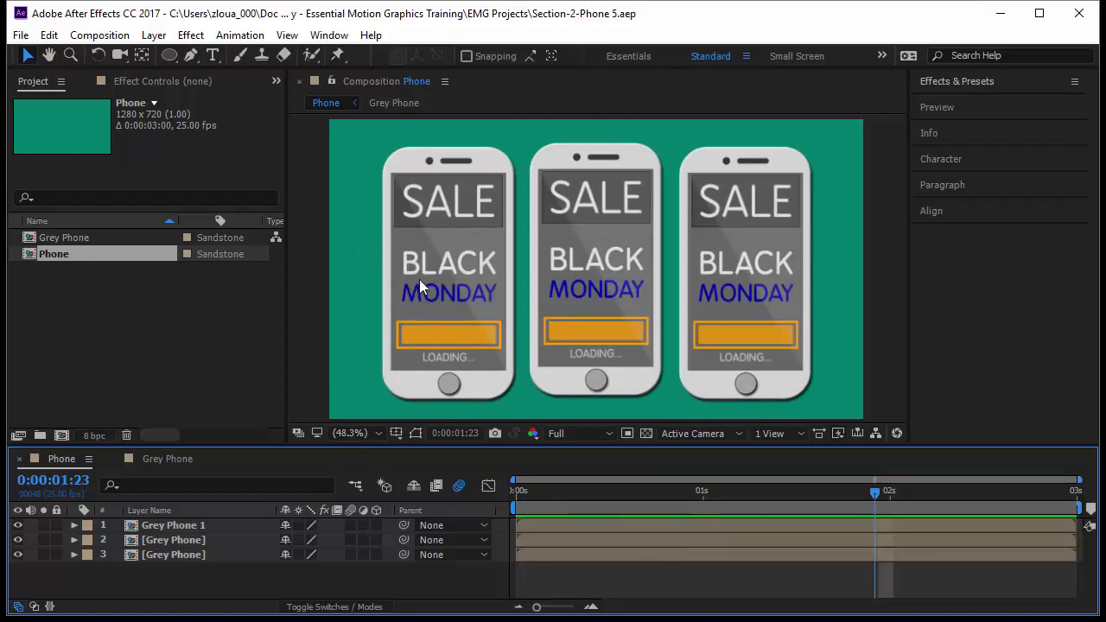
pyautogui.click(116, 525)
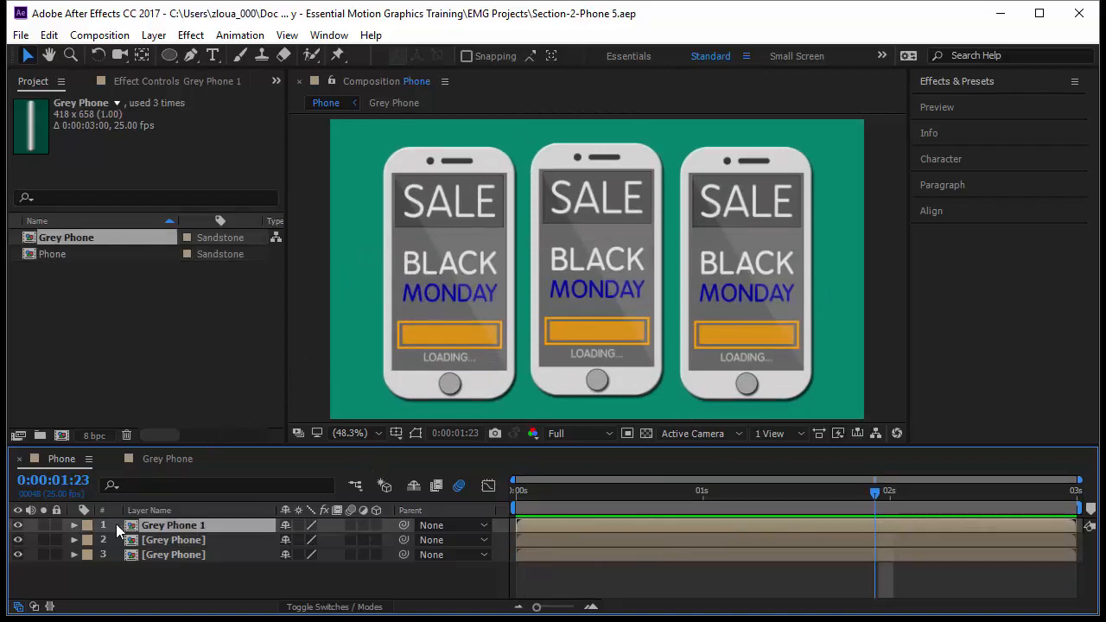
pyautogui.doubleClick(186, 525)
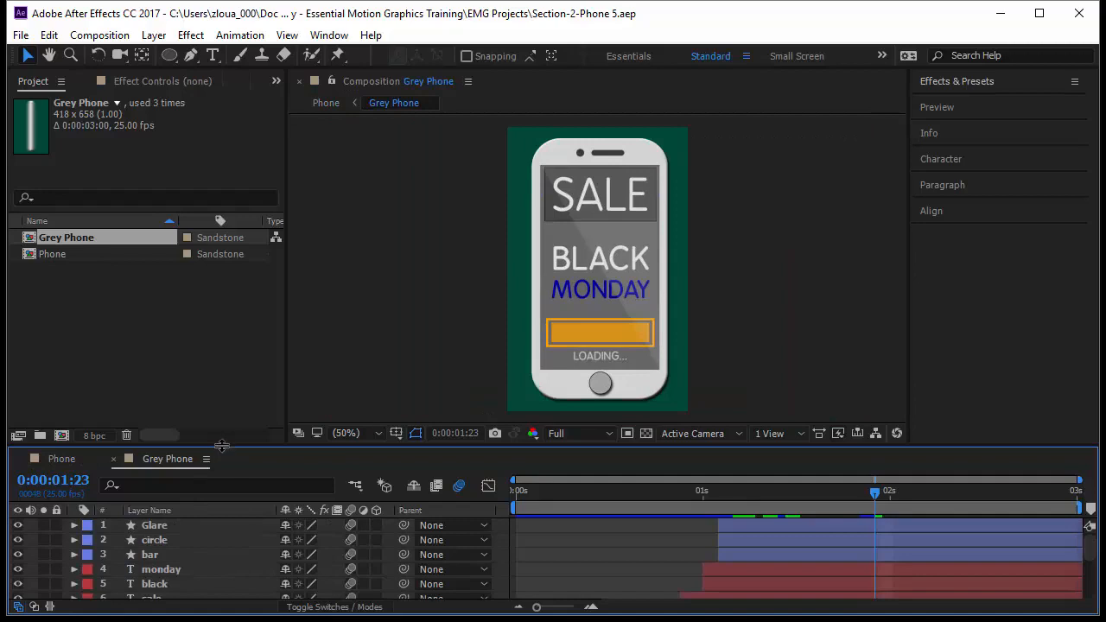
pyautogui.moveTo(218, 443); pyautogui.dragTo(221, 389)
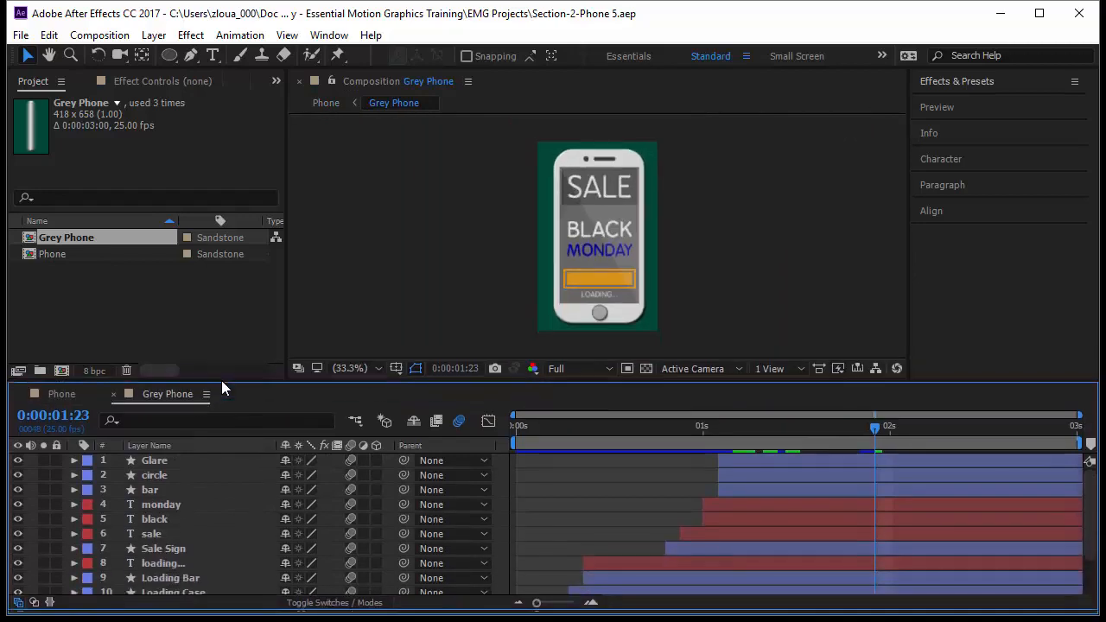
# Step: Replace the wording of the monday text layer with "friday" and set its font size to 68 px
pyautogui.click(185, 504)
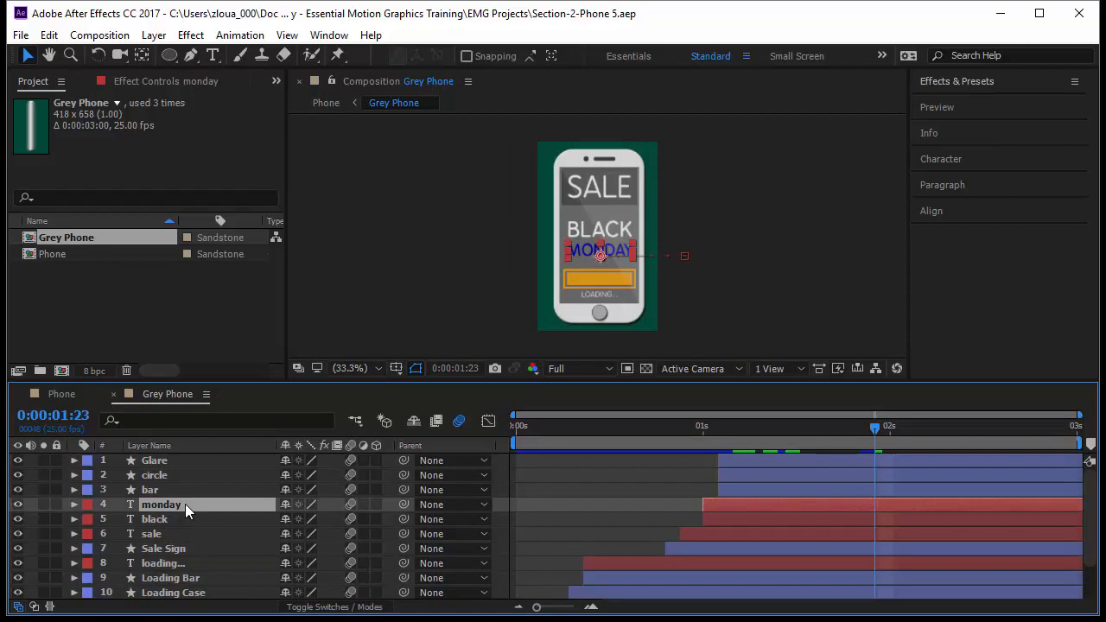
pyautogui.hotkey('ctrl', 't')
pyautogui.doubleClick(185, 504)
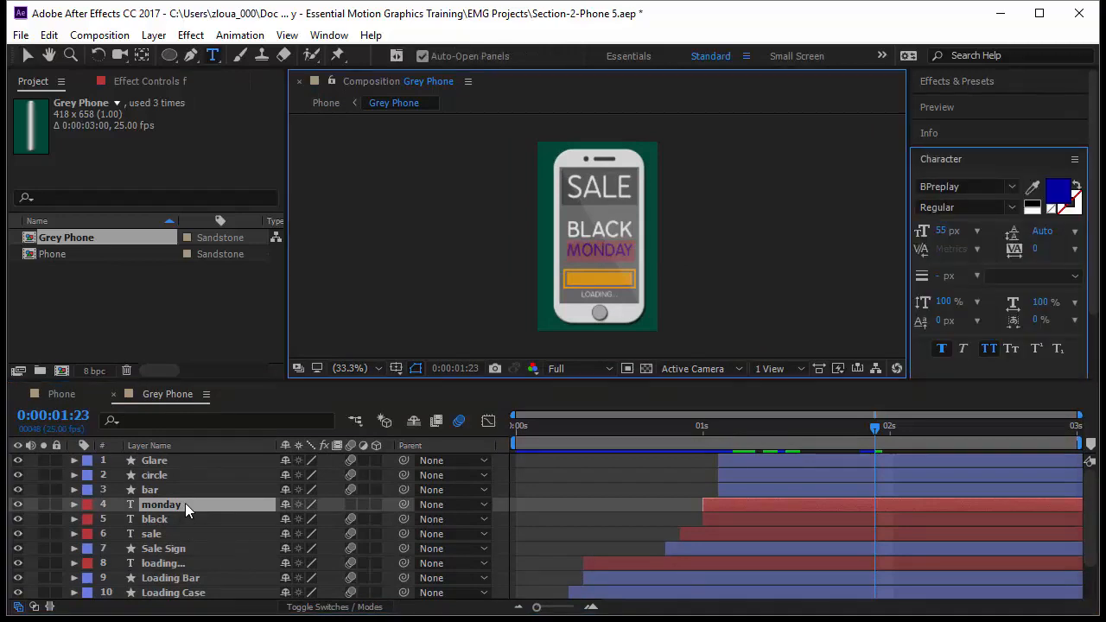
pyautogui.write('friday')
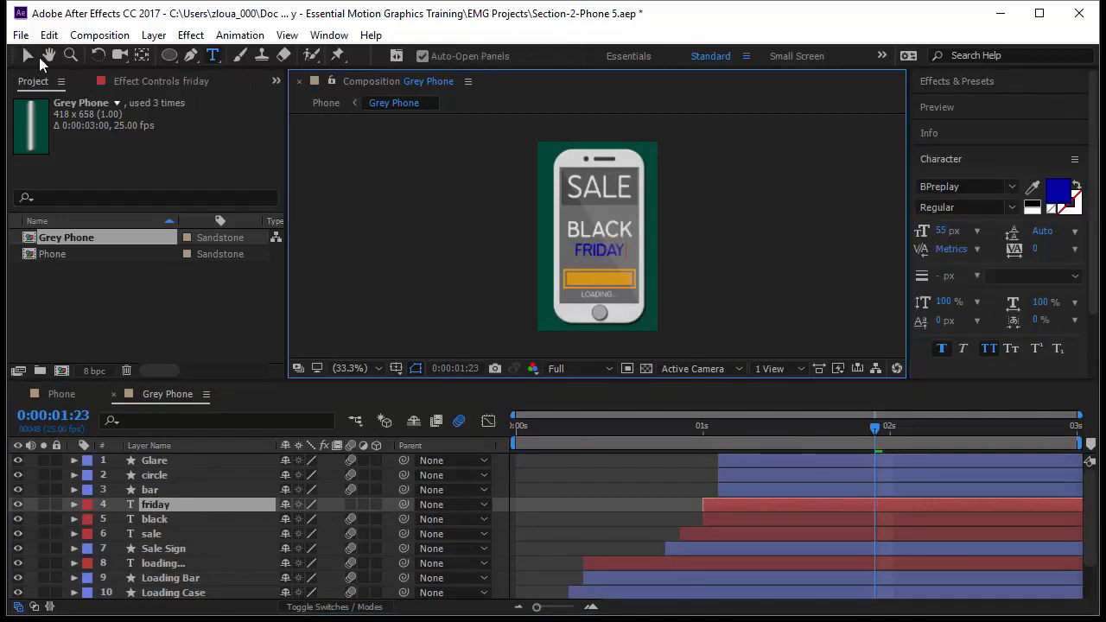
pyautogui.click(28, 55)
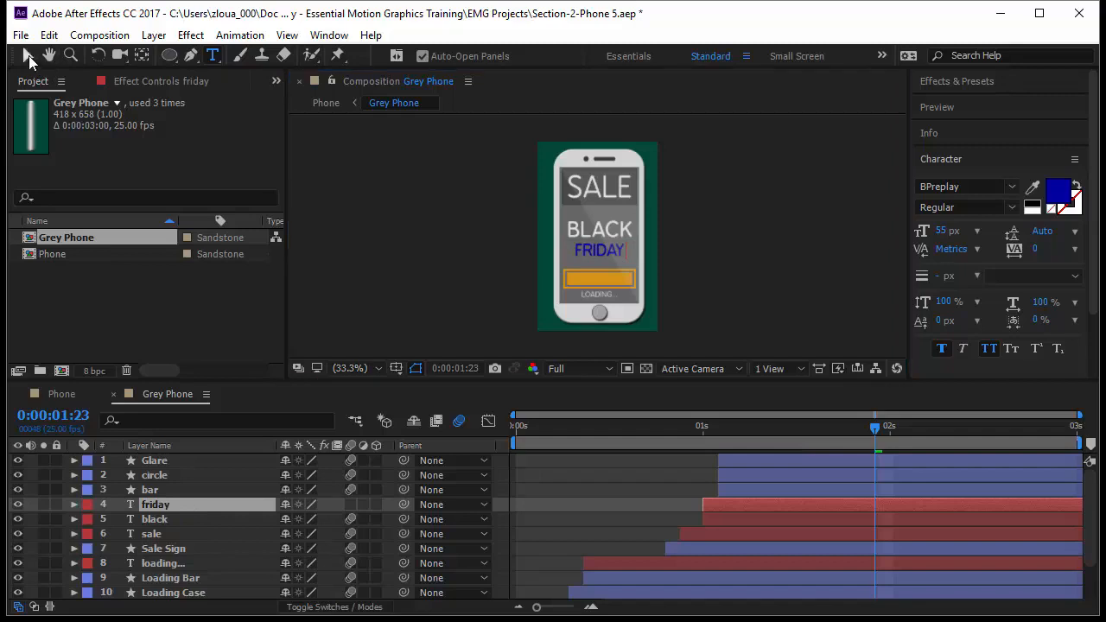
pyautogui.click(169, 506)
pyautogui.moveTo(947, 225); pyautogui.dragTo(965, 235)
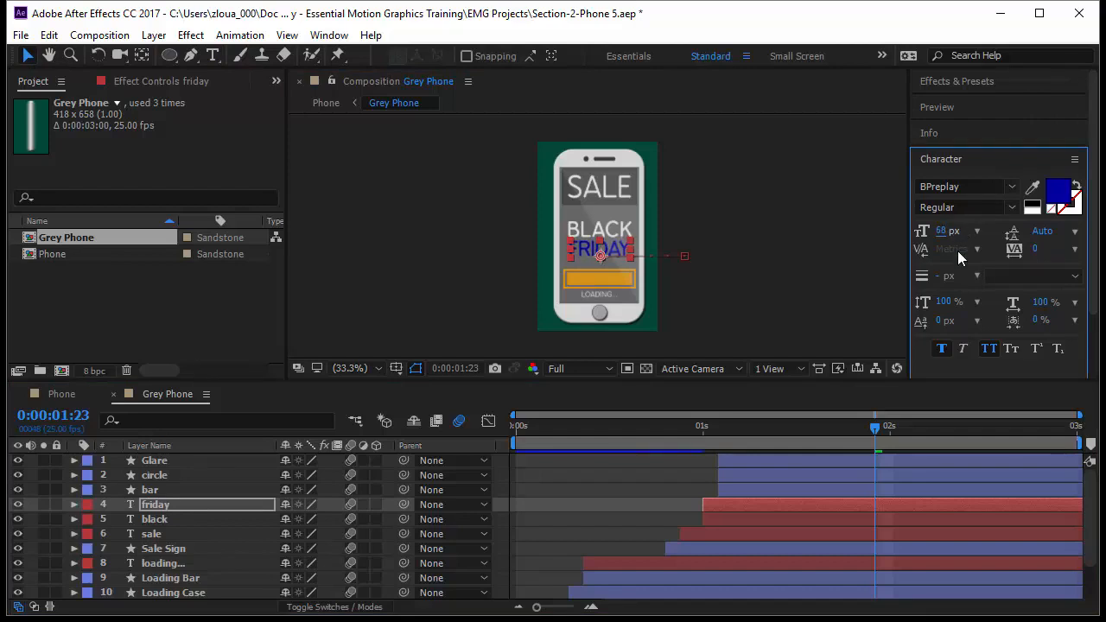
# Step: Set the fill color of both the black and friday text layers to black, 000000
pyautogui.click(182, 521)
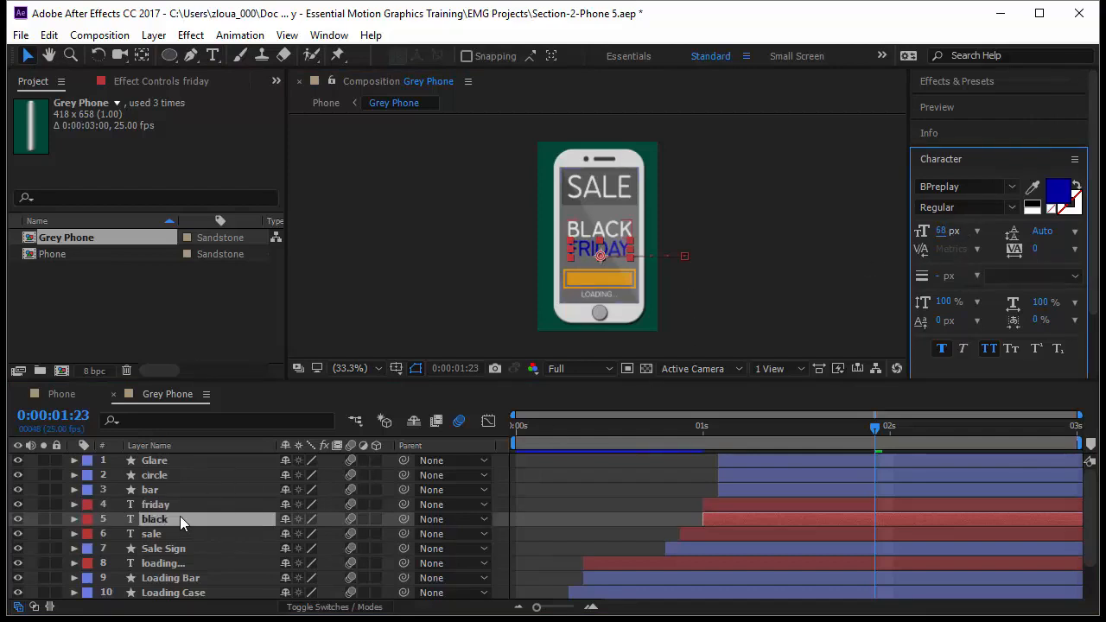
pyautogui.click(180, 503)
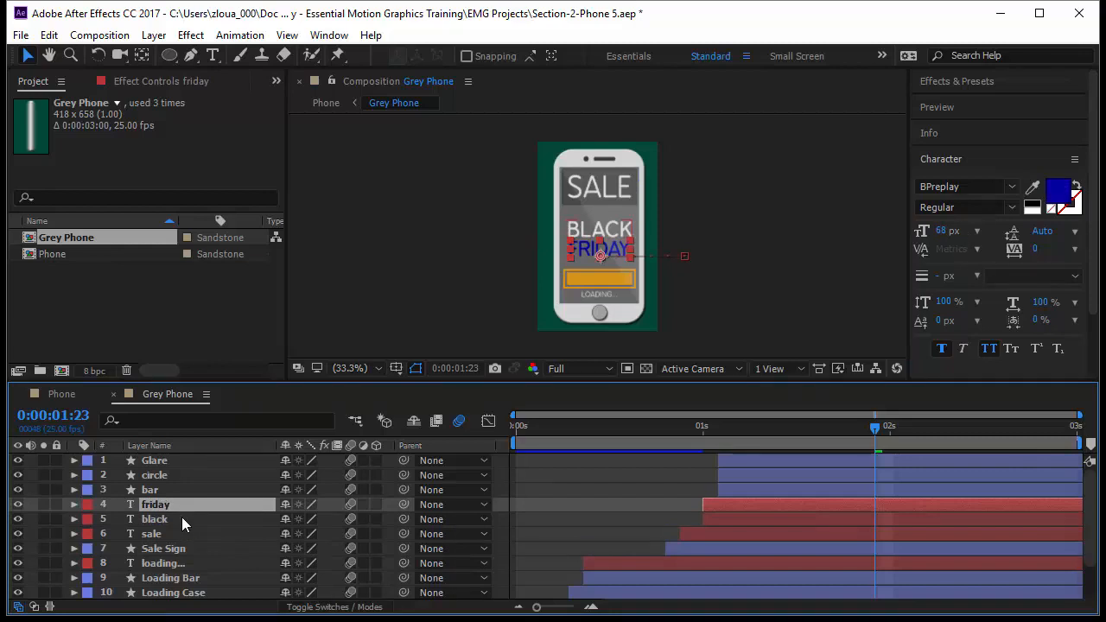
pyautogui.click(181, 517)
pyautogui.keyDown('shift'); pyautogui.click(182, 503); pyautogui.keyUp('shift')
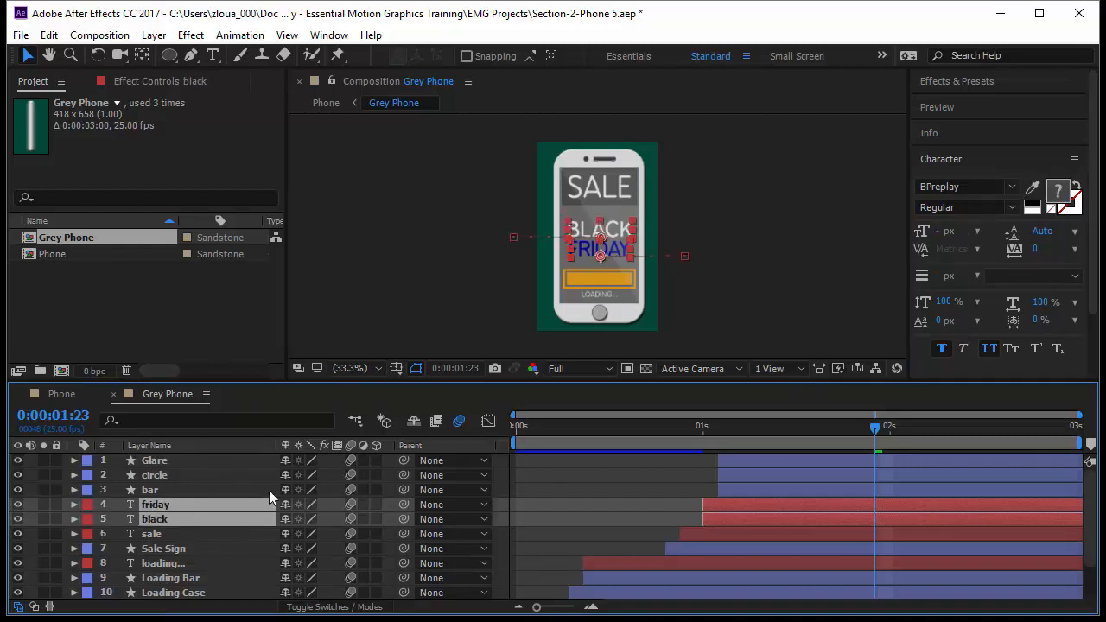
pyautogui.click(1061, 197)
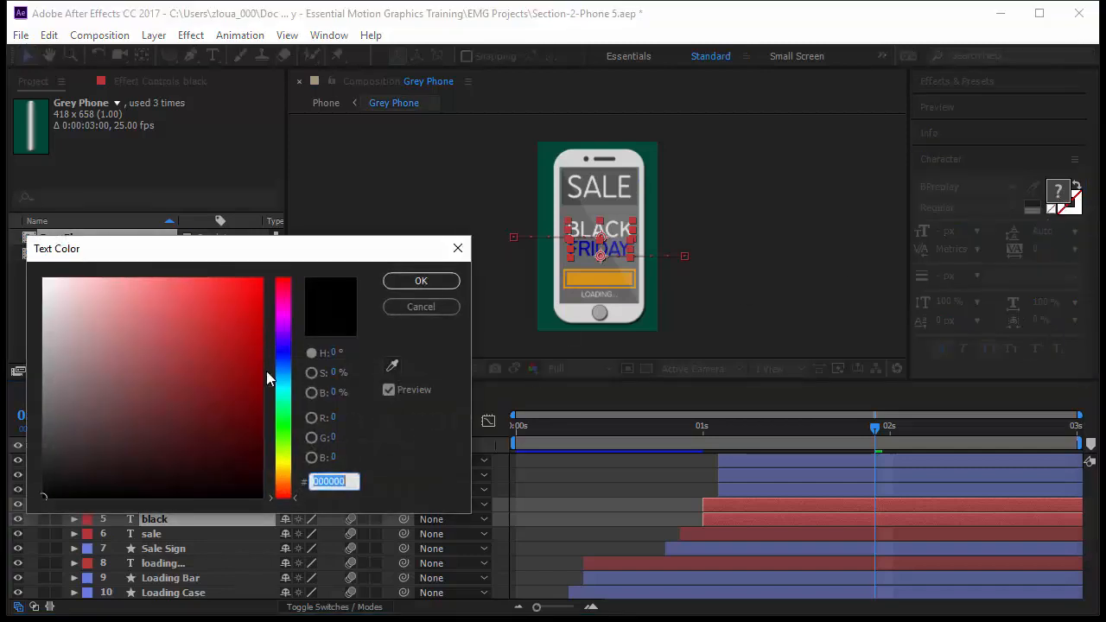
pyautogui.moveTo(267, 375); pyautogui.dragTo(18, 549)
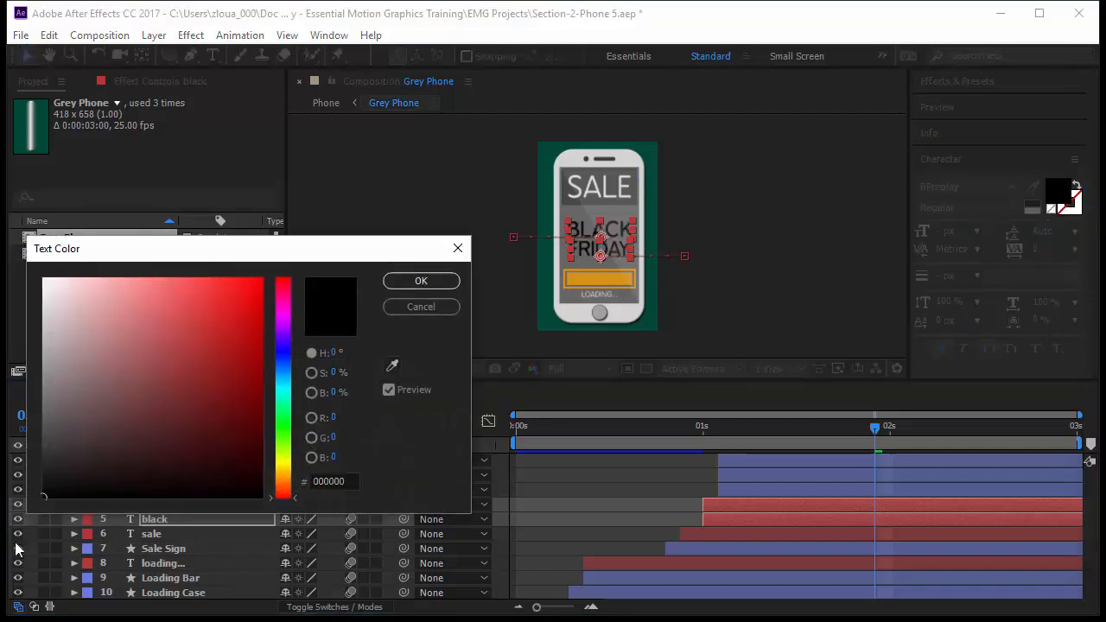
pyautogui.click(418, 282)
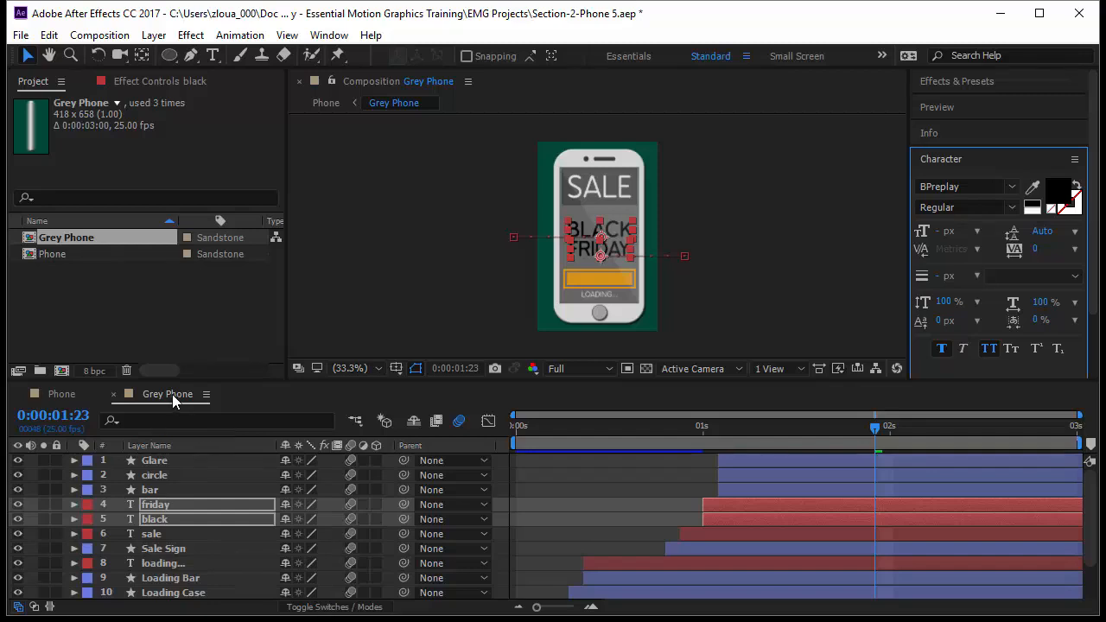
# Step: Compare the Phone and Grey Phone compositions, using the composition mini-flowchart to return to Phone, with the current time at 0:00:01:22
pyautogui.click(83, 393)
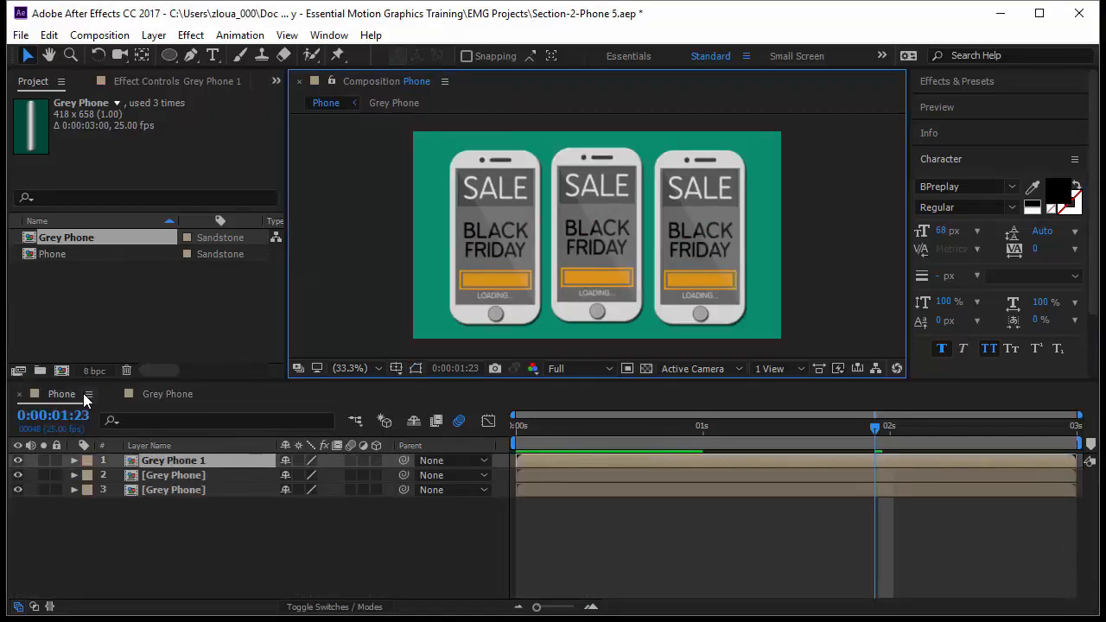
pyautogui.click(167, 397)
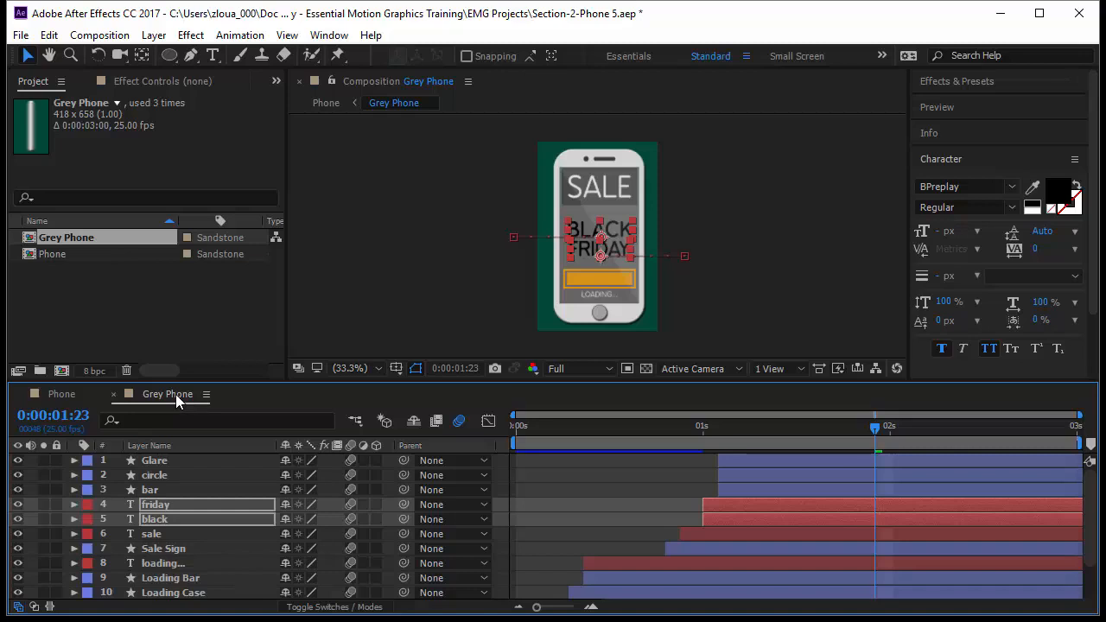
pyautogui.press('Tab')
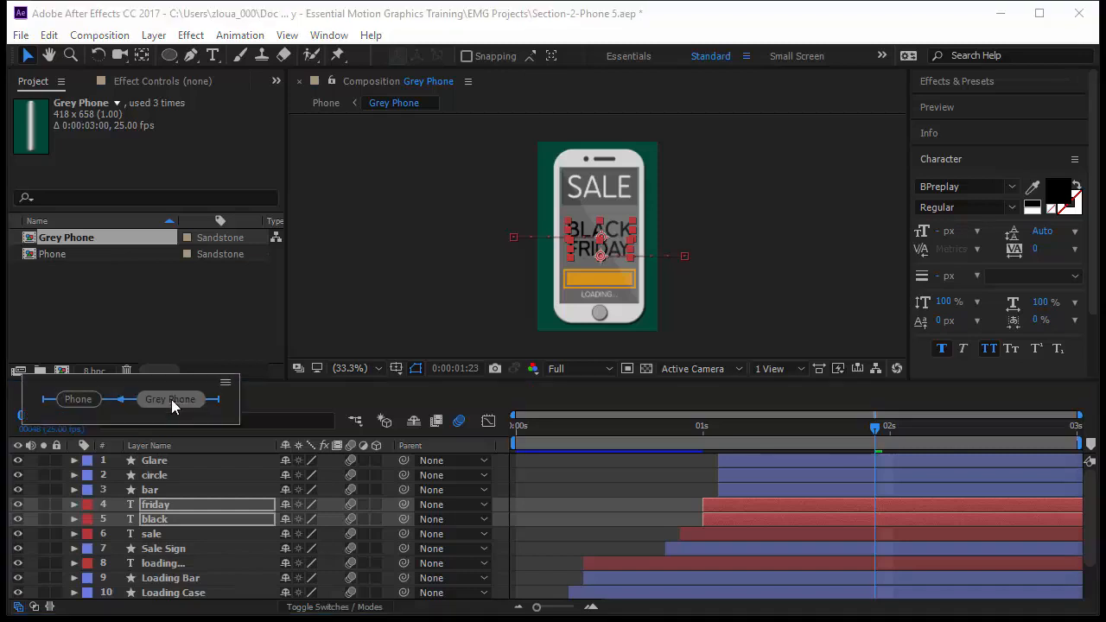
pyautogui.click(91, 396)
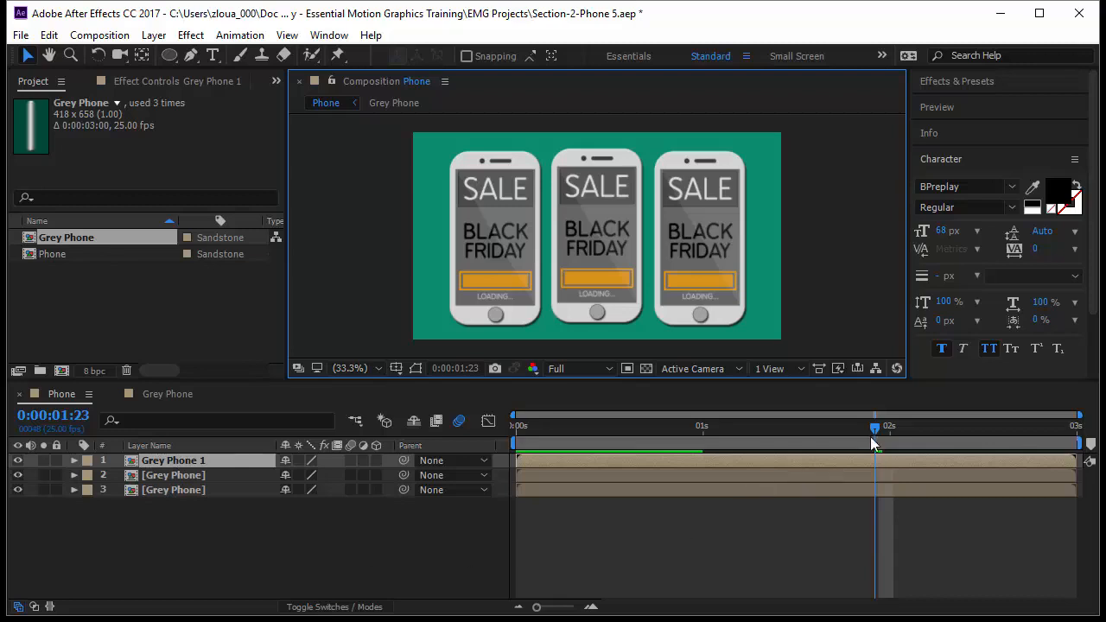
pyautogui.moveTo(873, 428)
pyautogui.mouseDown()
pyautogui.moveTo(835, 429)
pyautogui.moveTo(867, 428)
pyautogui.mouseUp()
# Step: Select the Grey Phone 1 layer and make mask and shape paths visible in the Phone composition viewer
pyautogui.click(194, 477)
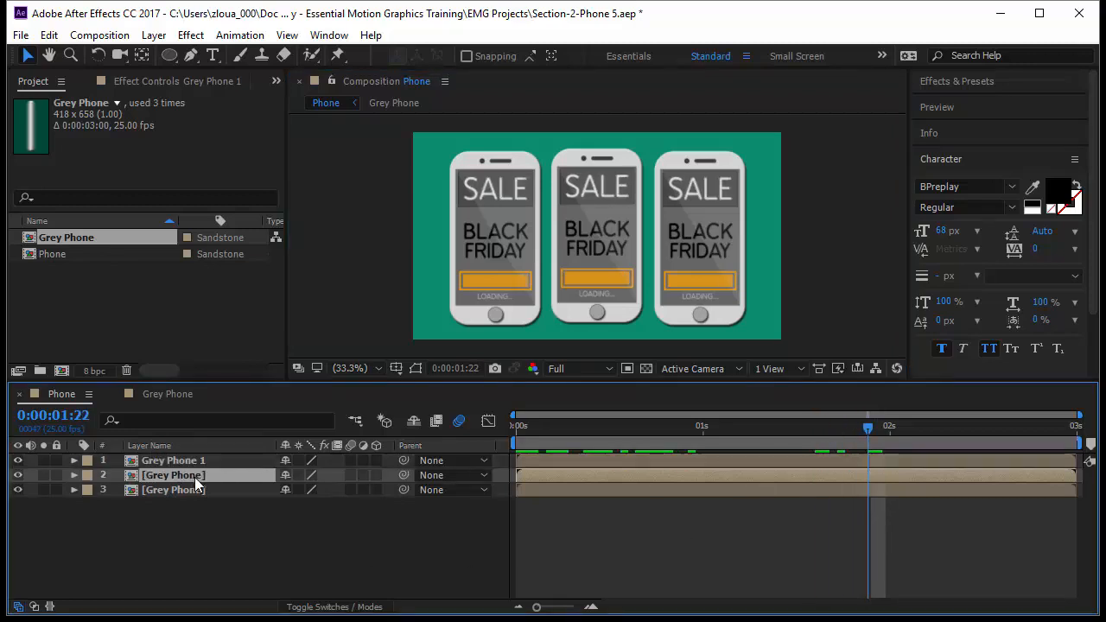
pyautogui.click(203, 466)
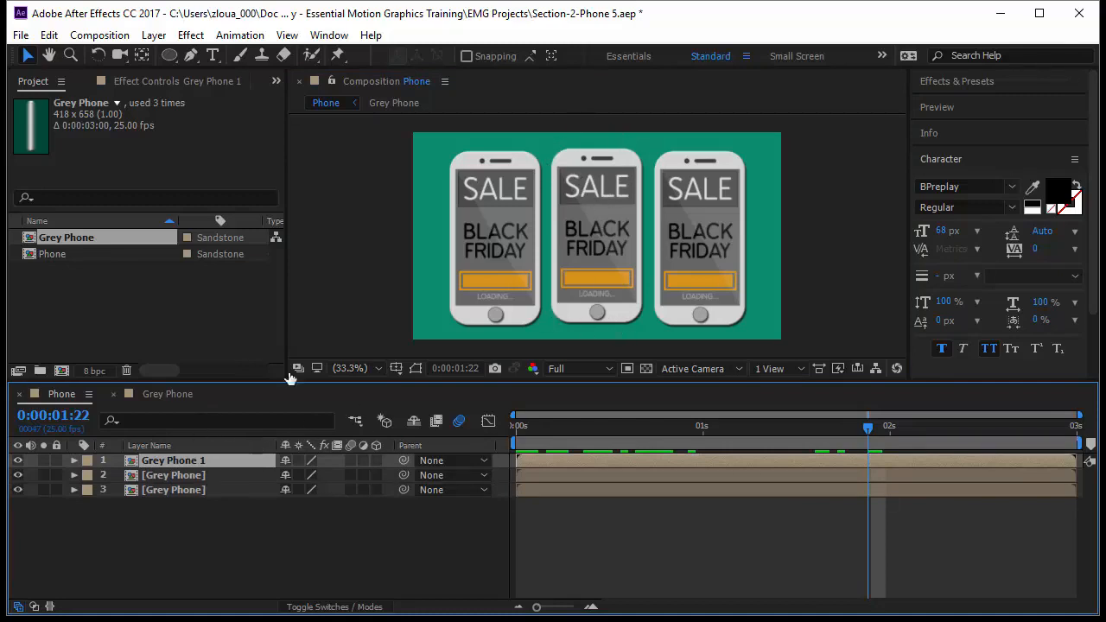
pyautogui.click(420, 369)
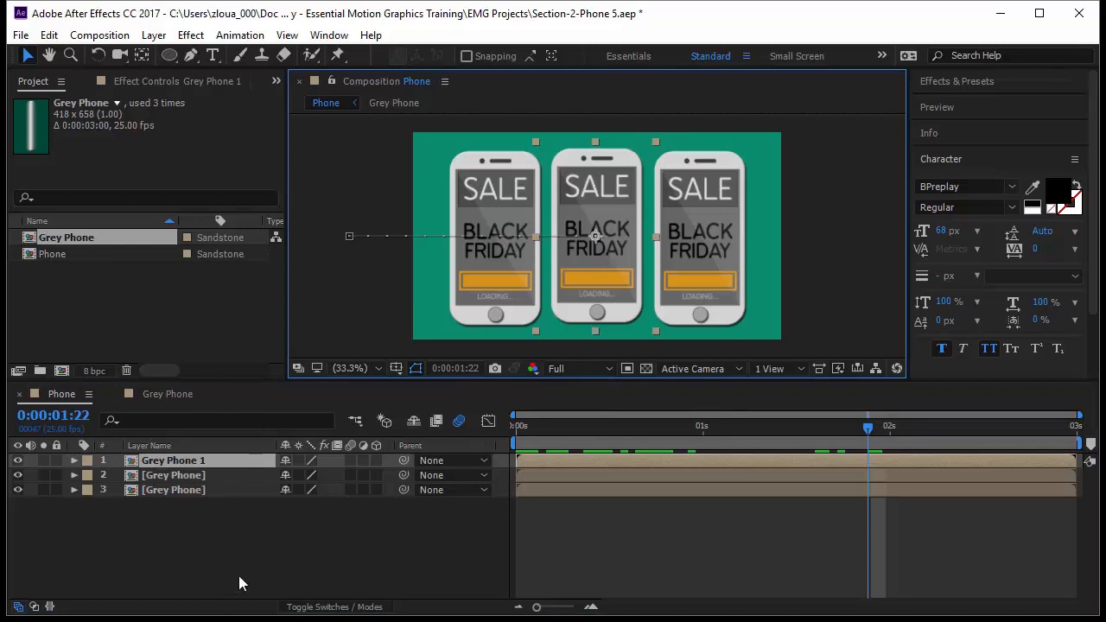
# Step: Rename the Grey Phone 1 layer as "Big Phone"
pyautogui.click(184, 411)
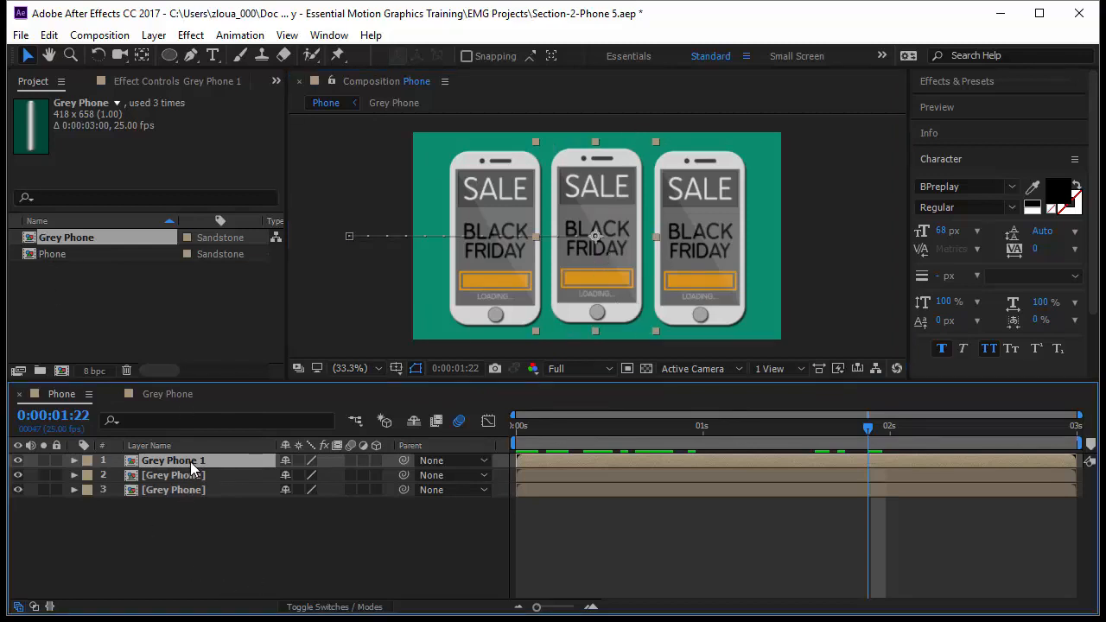
pyautogui.press('Return')
pyautogui.write('Big')
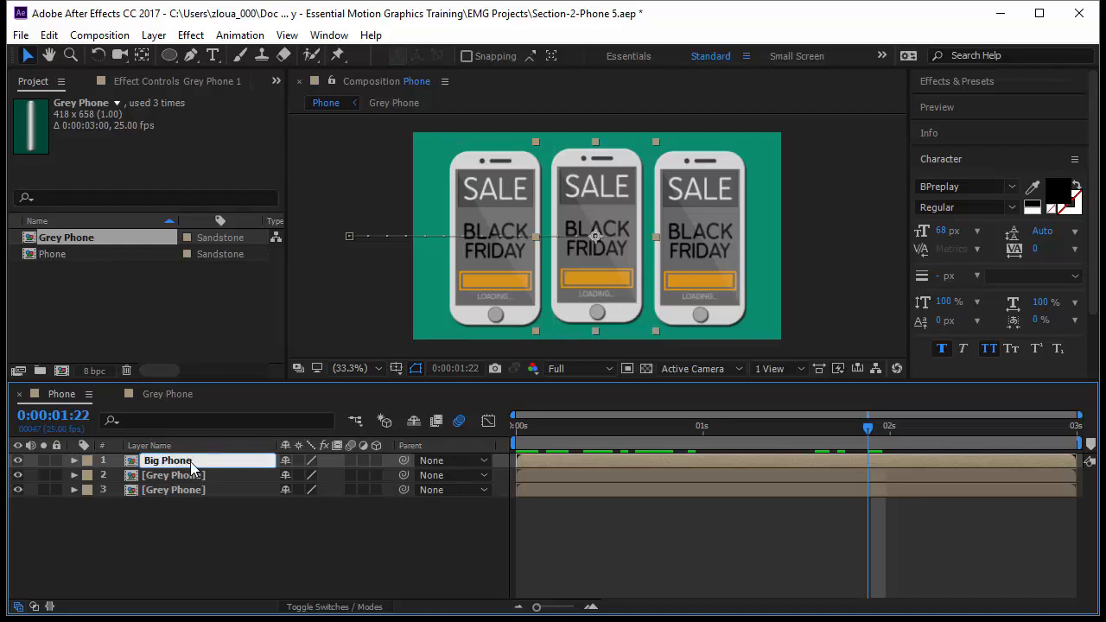
pyautogui.press('Return')
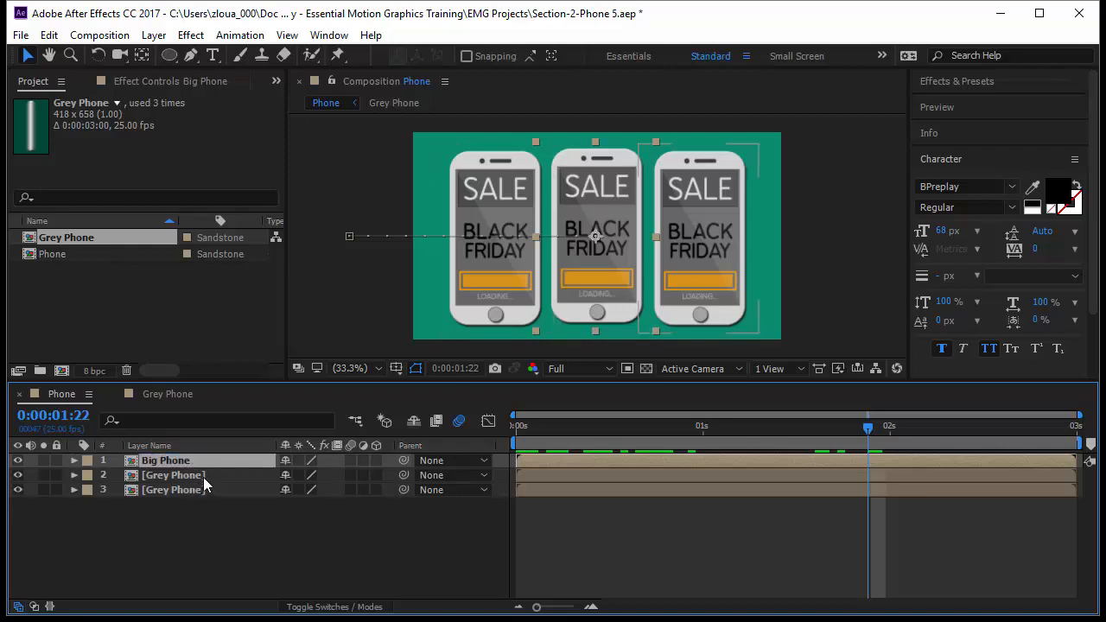
# Step: Rename the second layer, the phone on the right, as "Right Phone"
pyautogui.click(204, 473)
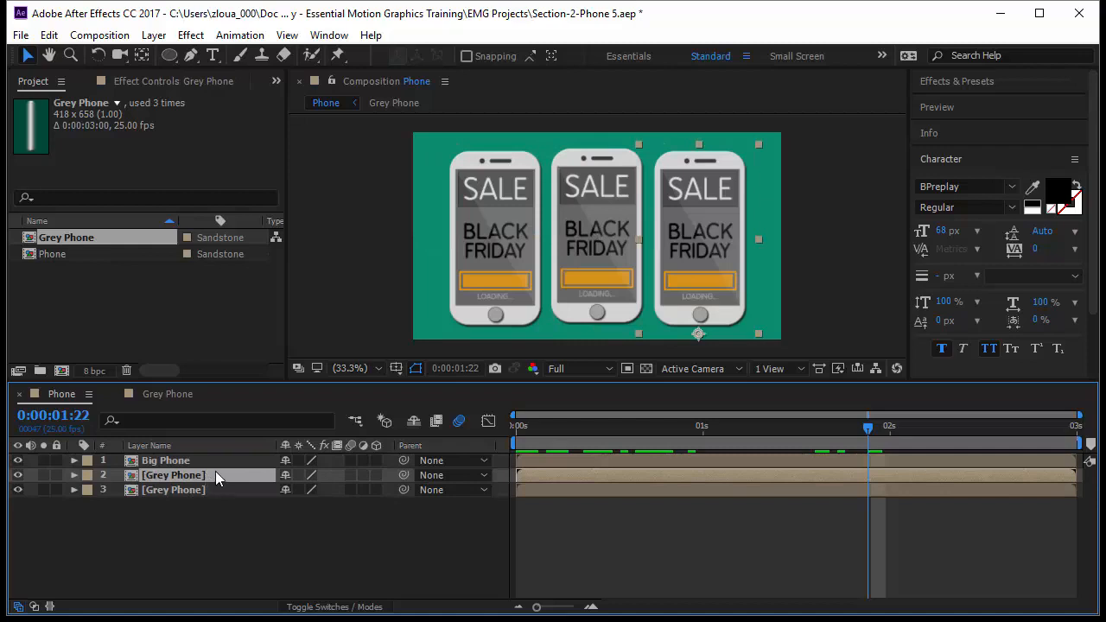
pyautogui.press('Return')
pyautogui.write('Right')
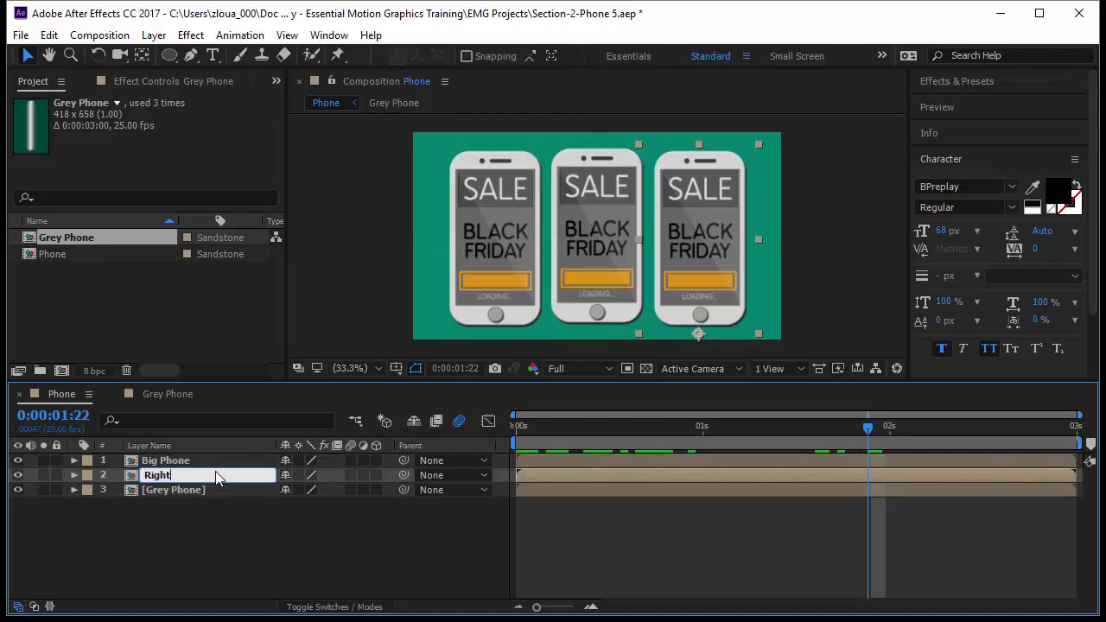
pyautogui.write(' Phone')
pyautogui.press('Return')
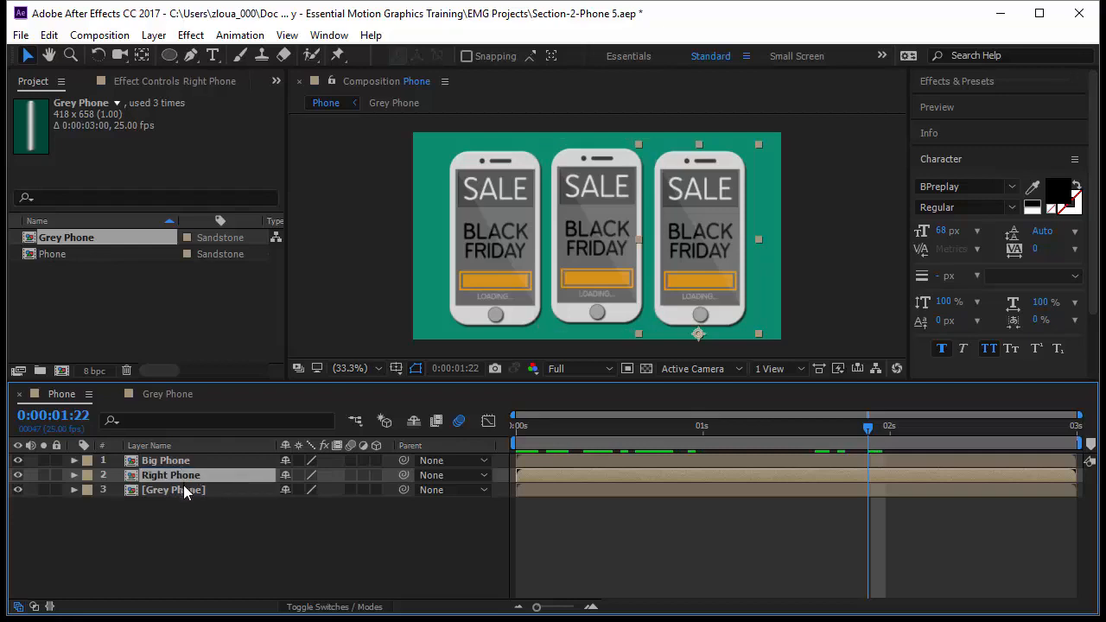
# Step: Rename the third layer, the phone on the left, as "Left Phone"
pyautogui.click(183, 490)
pyautogui.press('Return')
pyautogui.write('L')
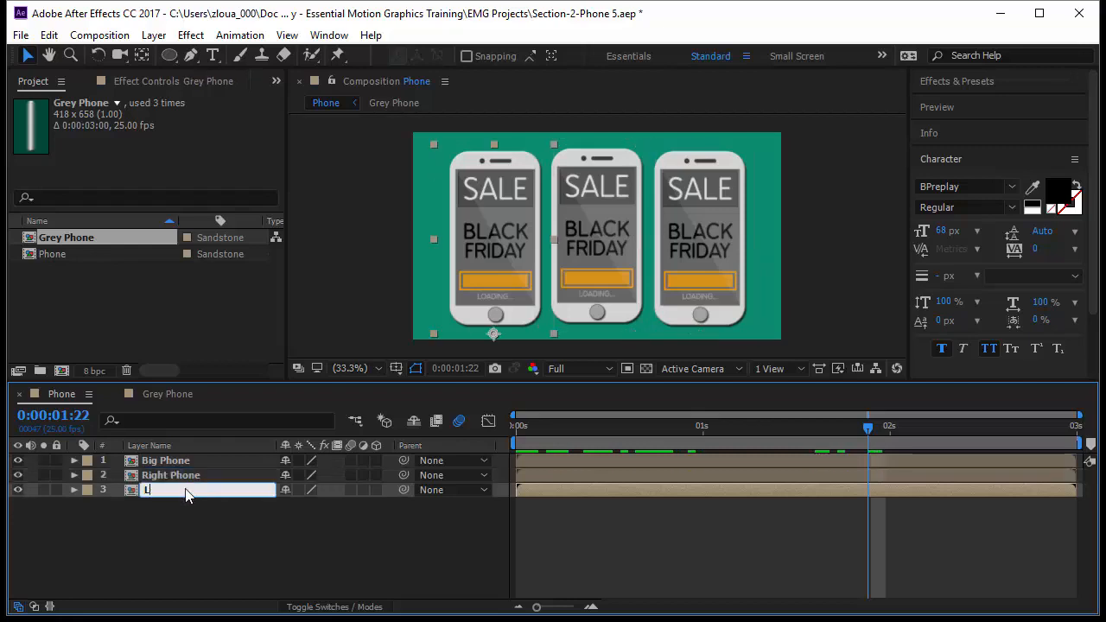
pyautogui.write('eft Phone')
pyautogui.press('Return')
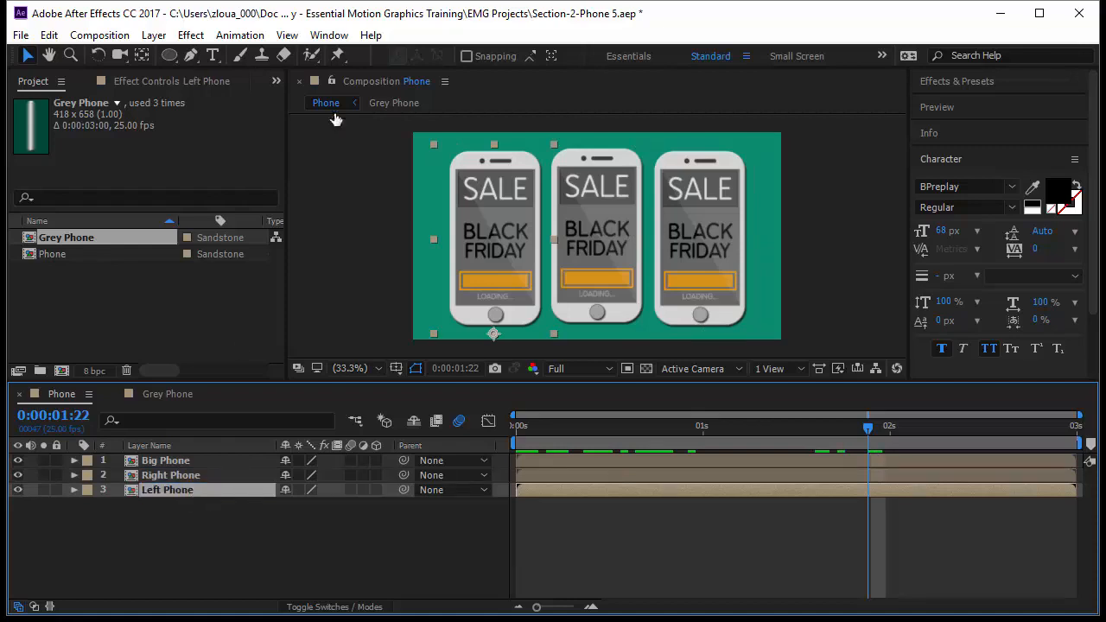
# Step: Compare the three layers' source names with their layer names, and clear the layer selection
pyautogui.click(184, 446)
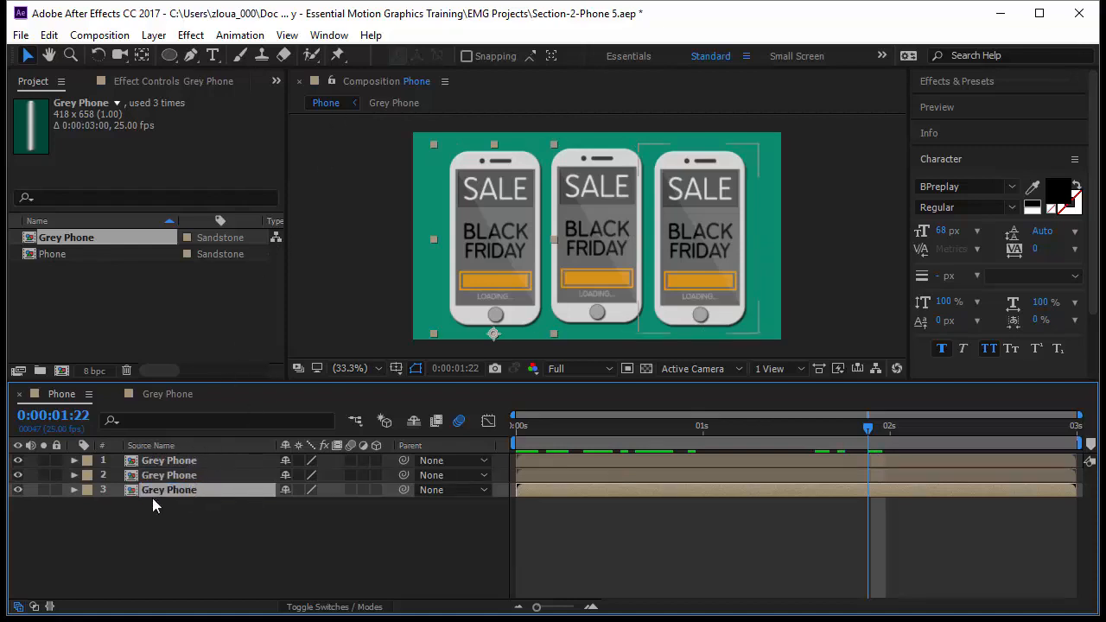
pyautogui.click(235, 535)
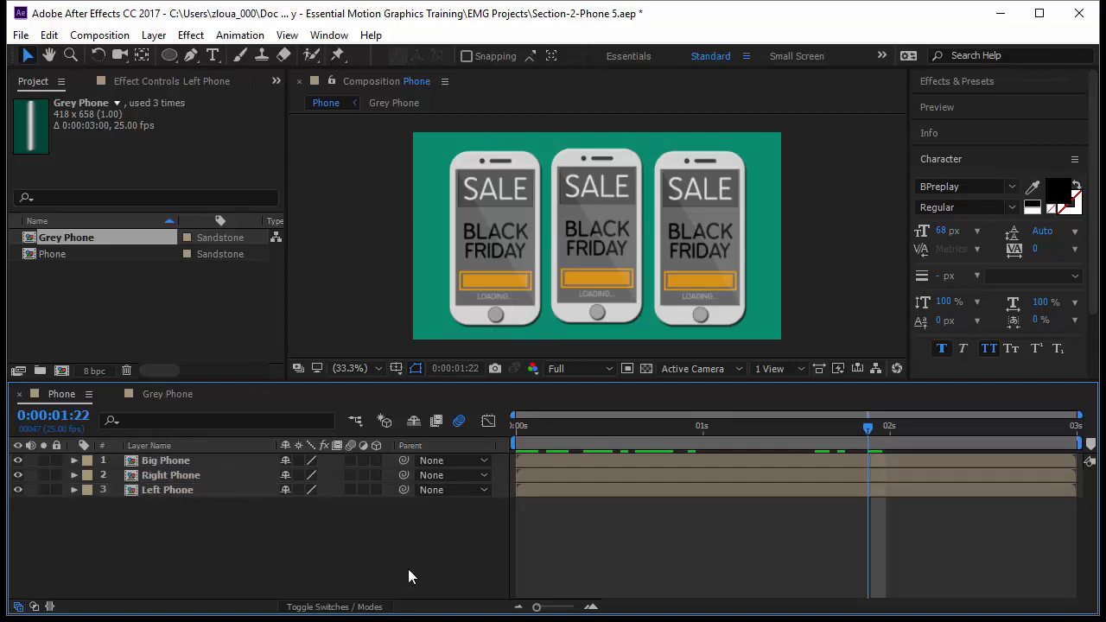
# Step: Enlarge the composition viewer by shrinking the timeline area, and look through the Color Correction effects available for the Right Phone layer
pyautogui.moveTo(501, 381); pyautogui.dragTo(512, 452)
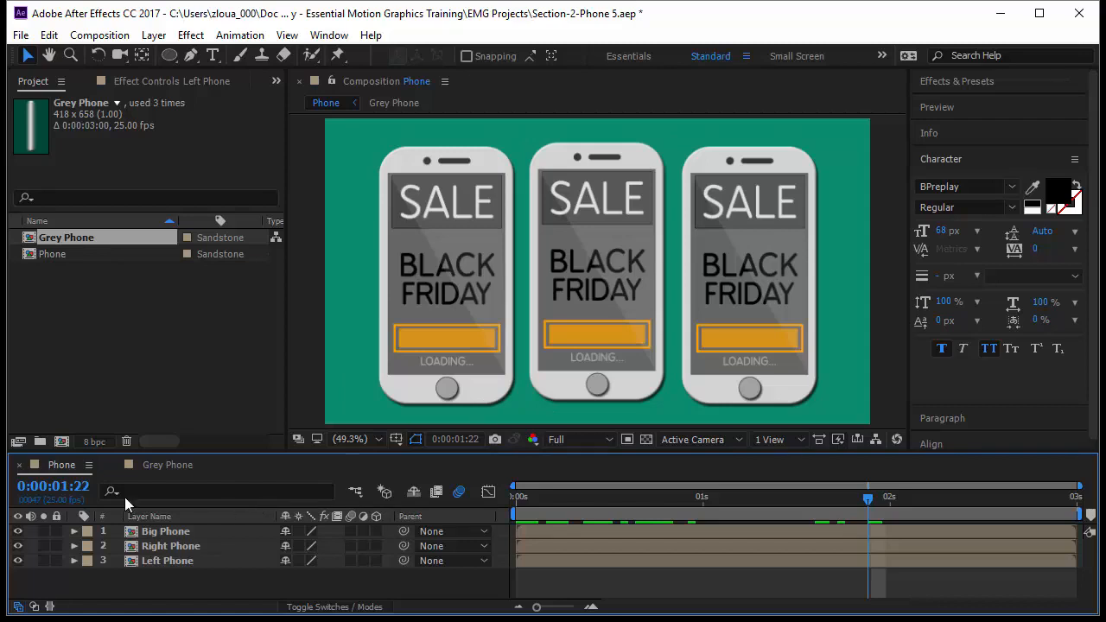
pyautogui.click(164, 532)
pyautogui.click(180, 548)
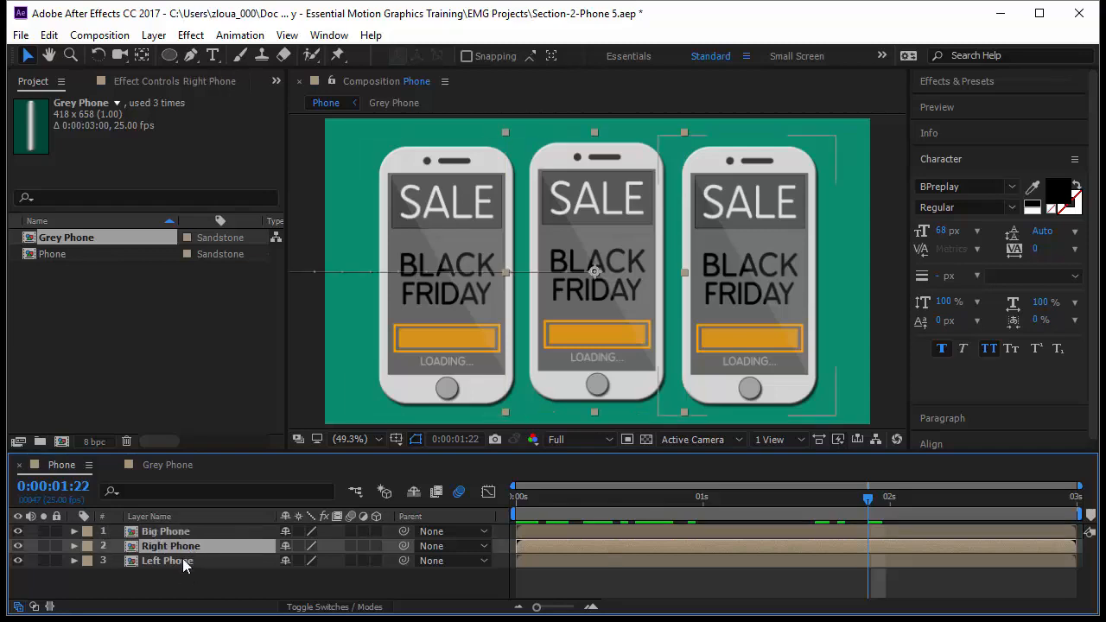
pyautogui.click(190, 35)
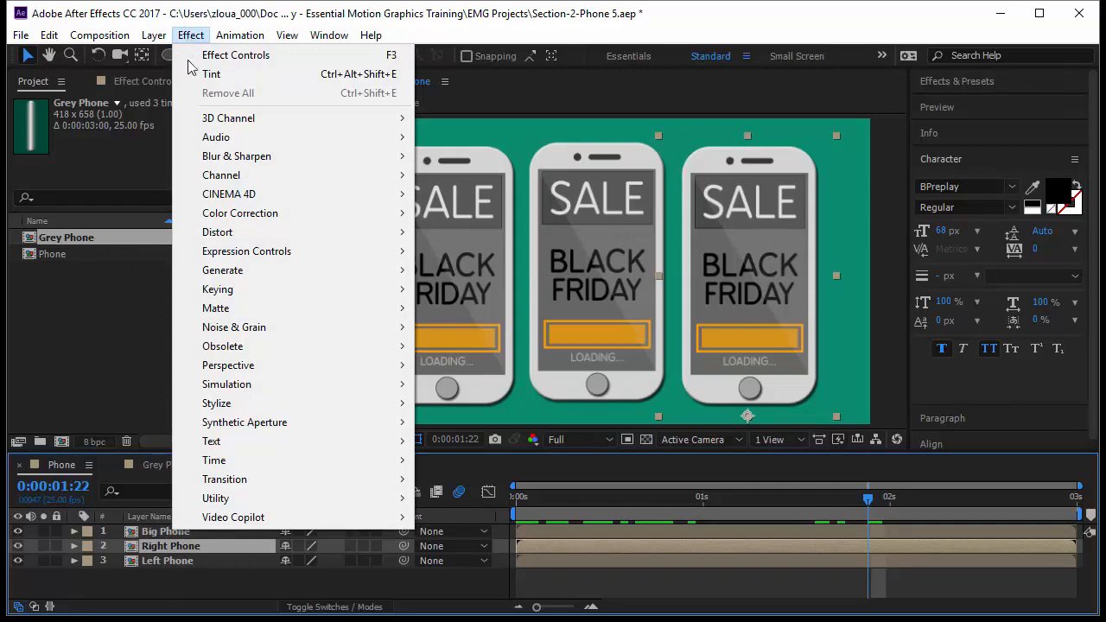
pyautogui.moveTo(214, 221)
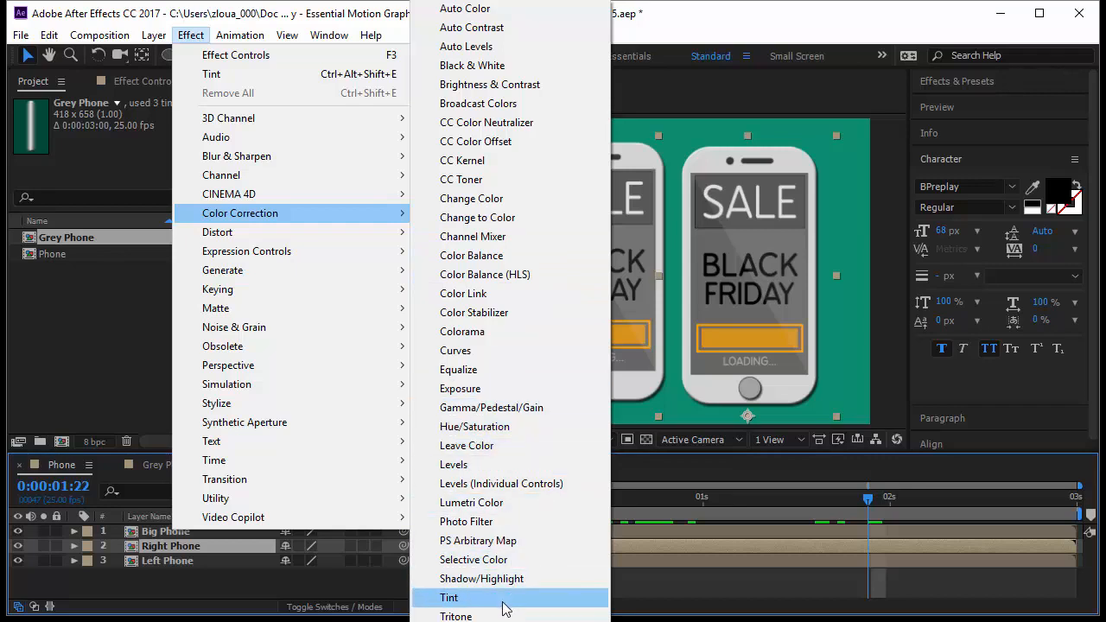
pyautogui.click(366, 583)
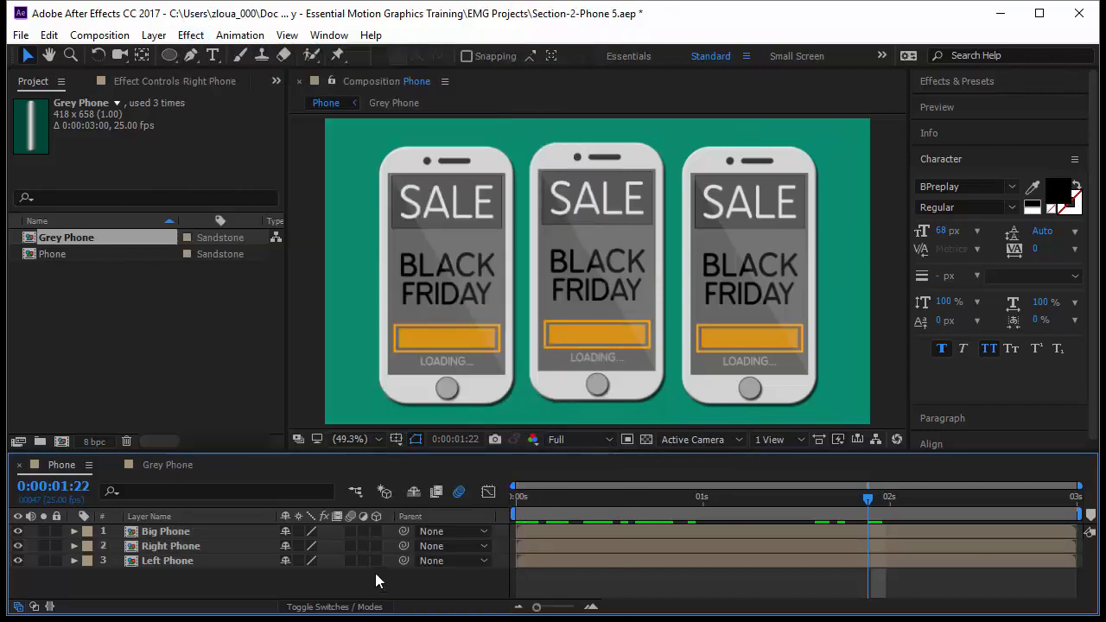
# Step: Search the effects library for "Tint" and apply the Tint effect to the Left Phone layer
pyautogui.click(979, 81)
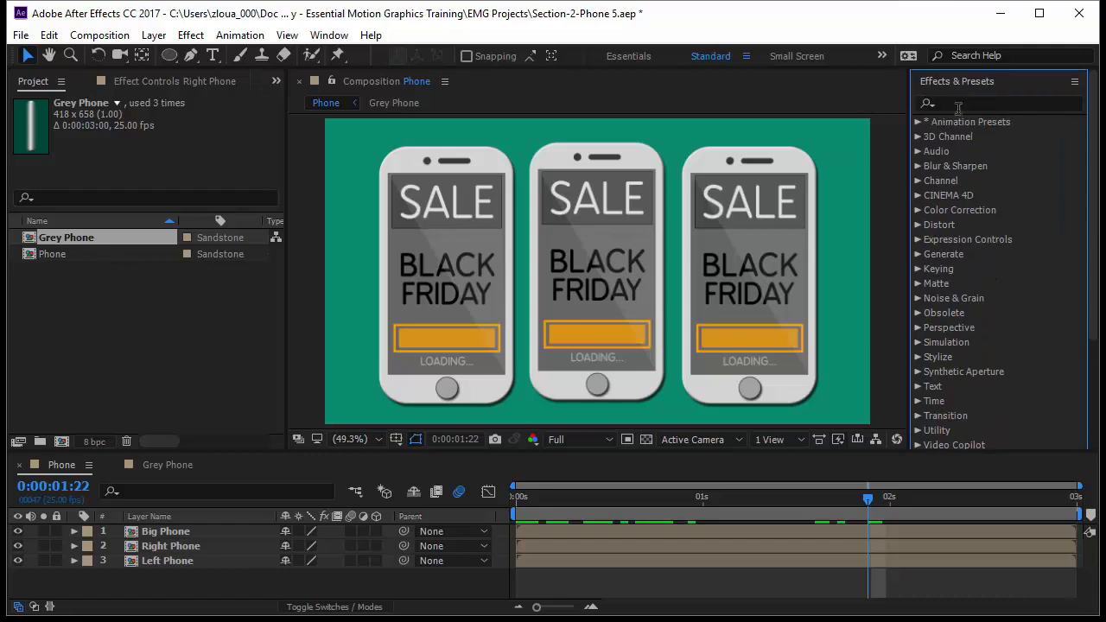
pyautogui.click(963, 103)
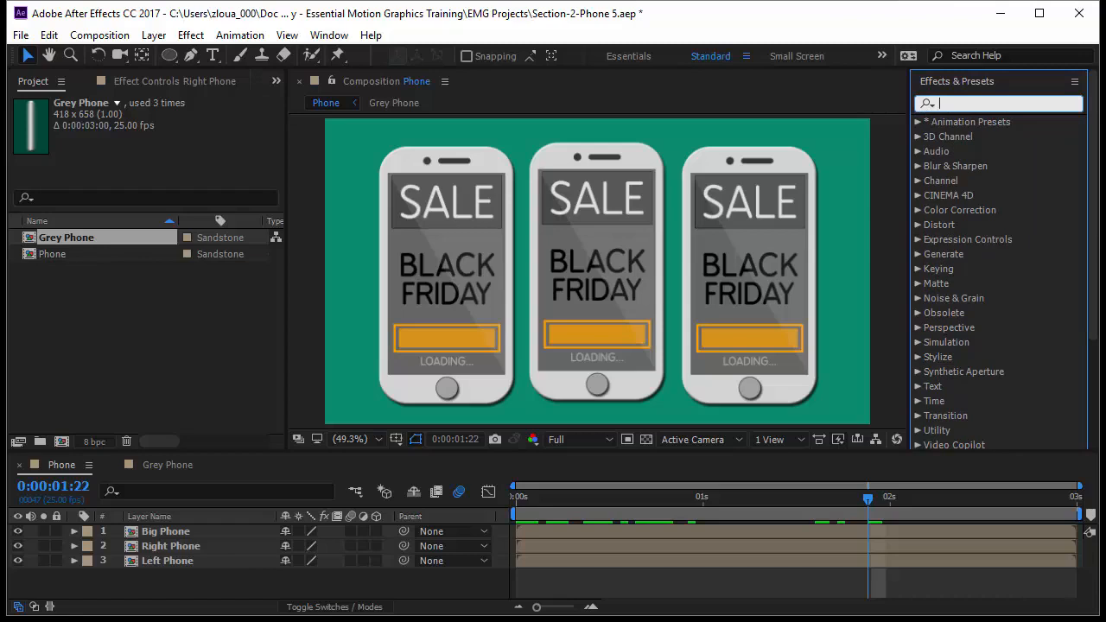
pyautogui.write('Tint')
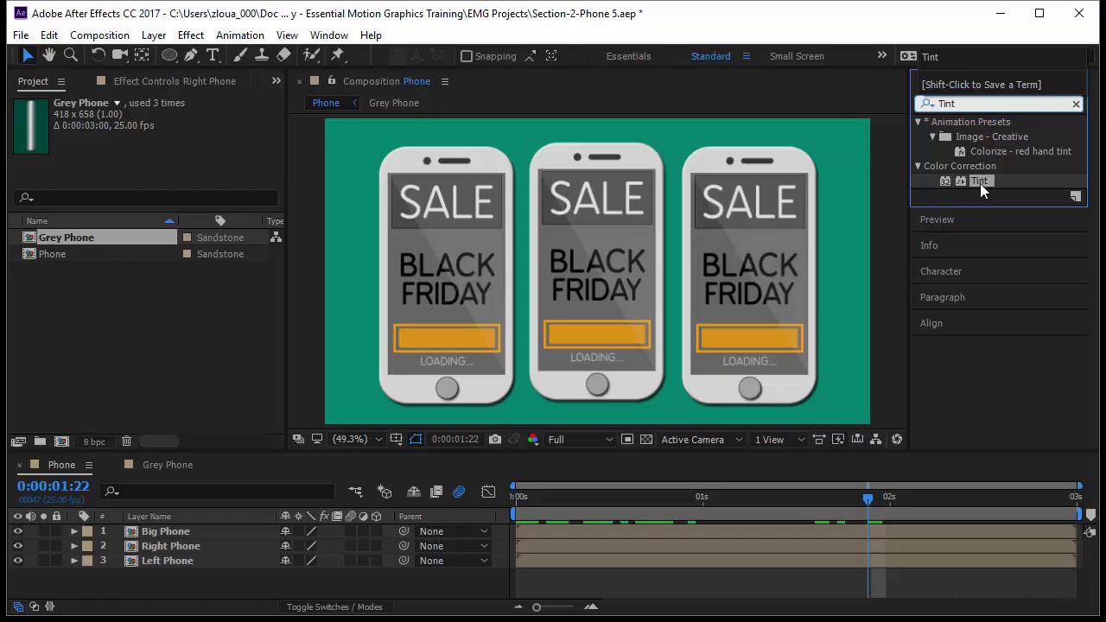
pyautogui.moveTo(981, 181); pyautogui.dragTo(638, 259)
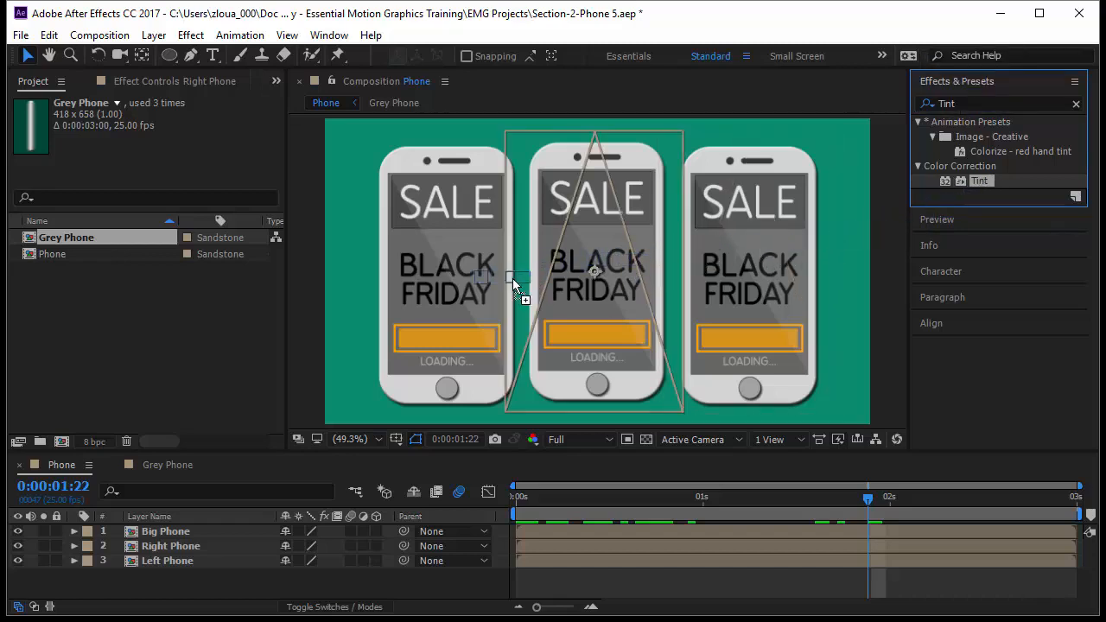
pyautogui.moveTo(512, 279); pyautogui.dragTo(977, 295)
pyautogui.moveTo(993, 187); pyautogui.dragTo(418, 232)
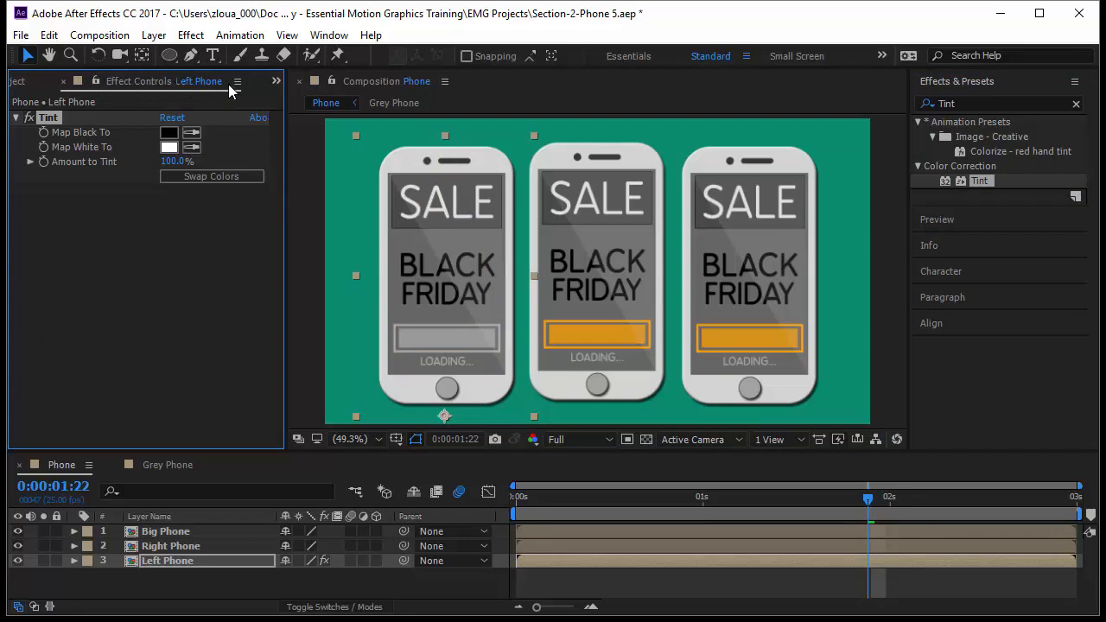
# Step: Check the Left Phone layer's source name, and compare the phone with its Tint effect off and on
pyautogui.click(183, 518)
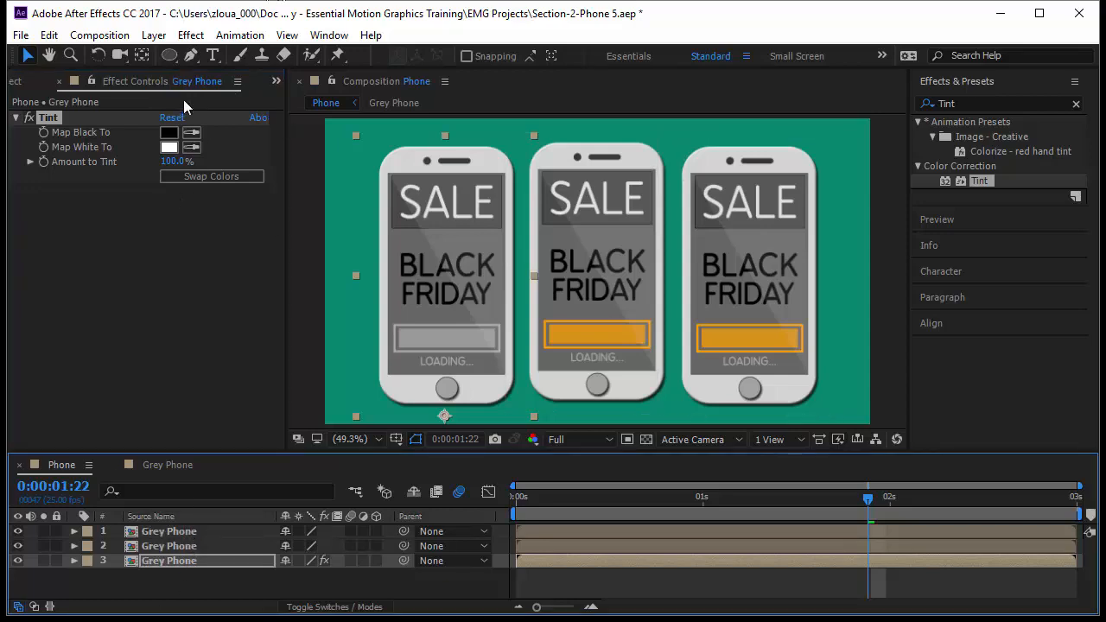
pyautogui.click(228, 515)
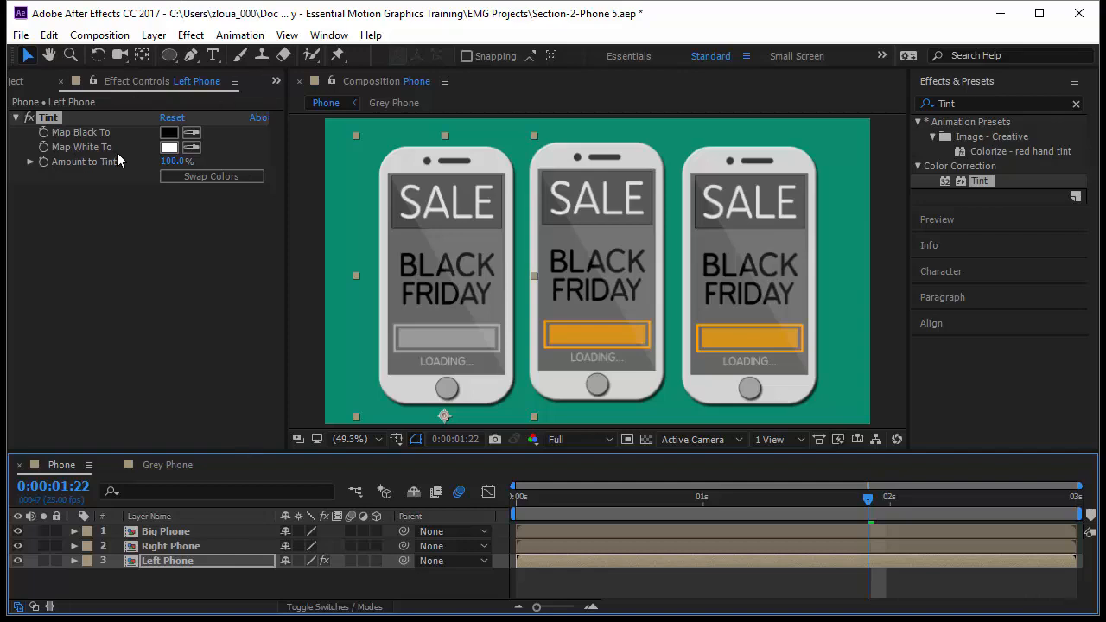
pyautogui.click(28, 119)
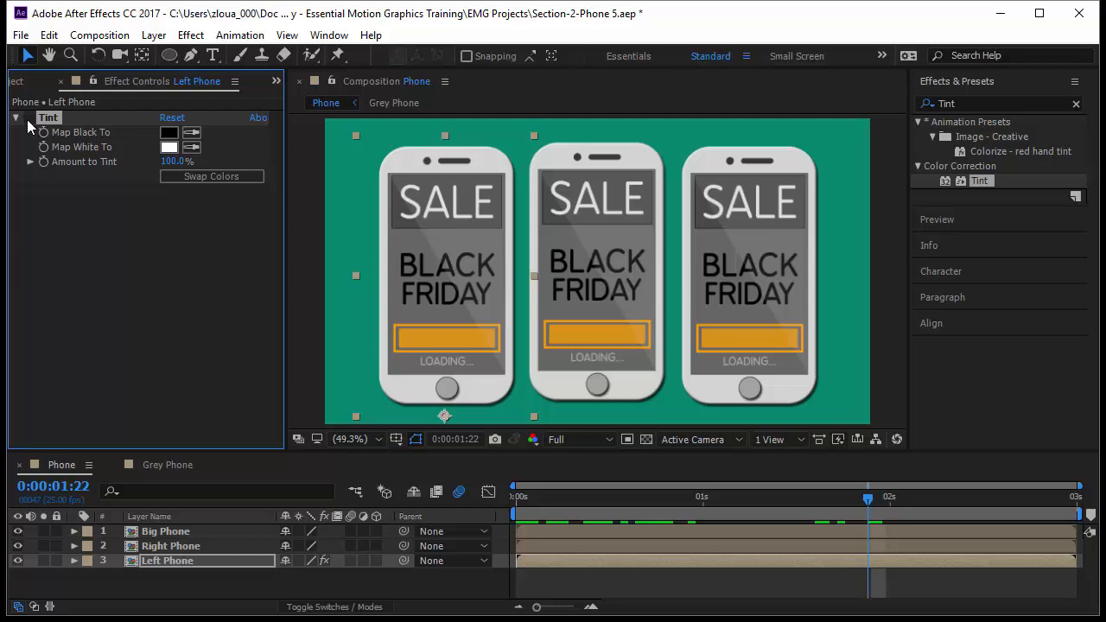
pyautogui.click(28, 121)
pyautogui.click(28, 121)
pyautogui.click(29, 121)
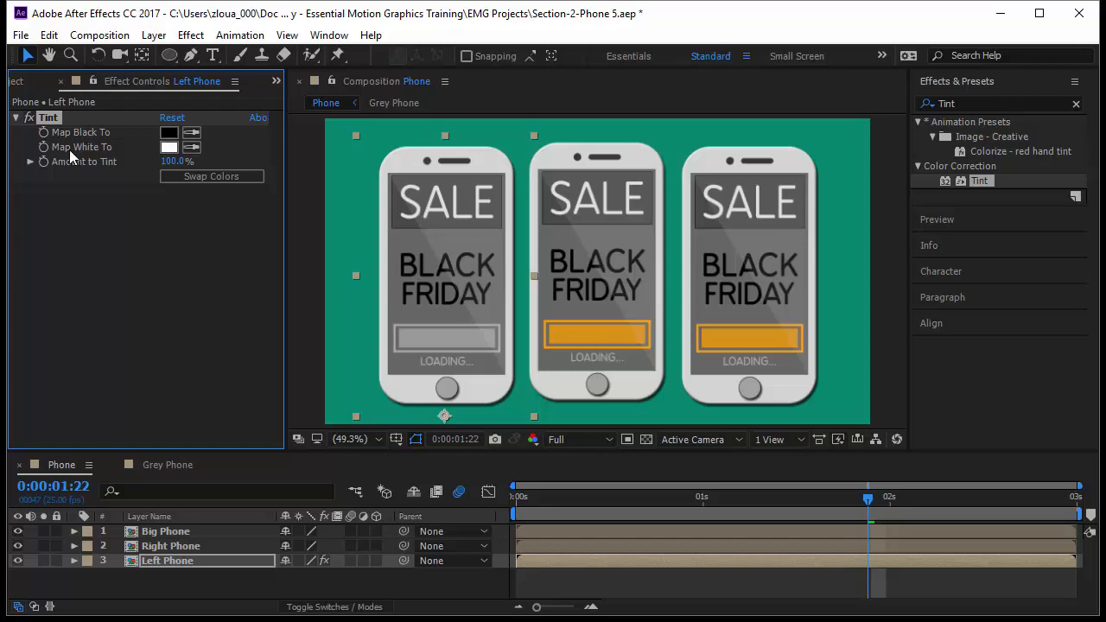
# Step: Set the Left Phone Tint effect's Map Black To colour to blue, 001BA5
pyautogui.click(169, 136)
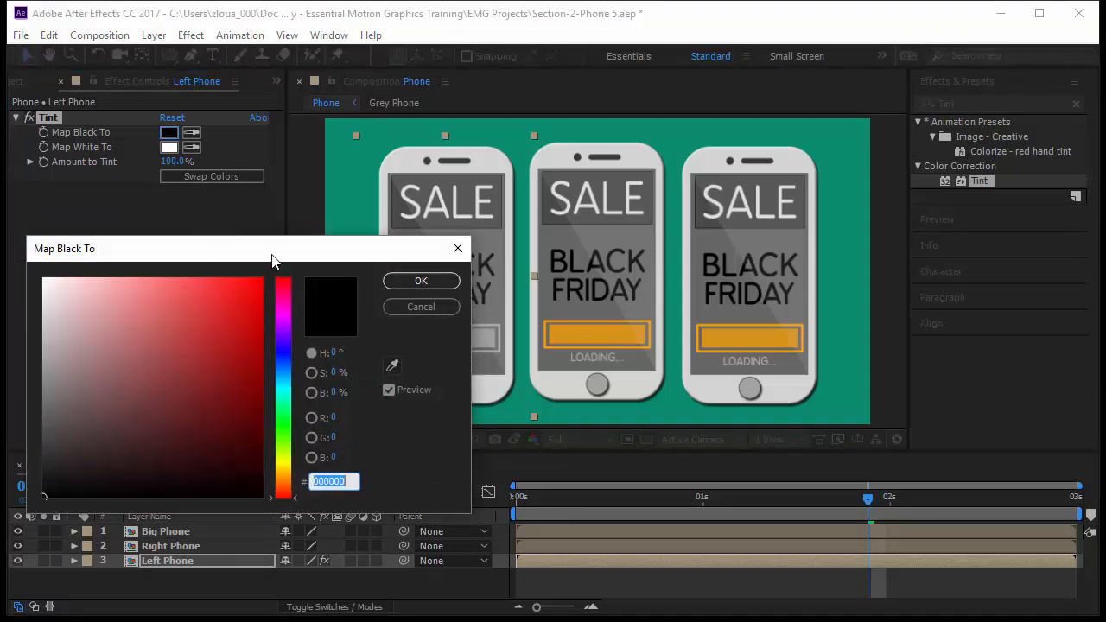
pyautogui.moveTo(272, 257); pyautogui.dragTo(899, 164)
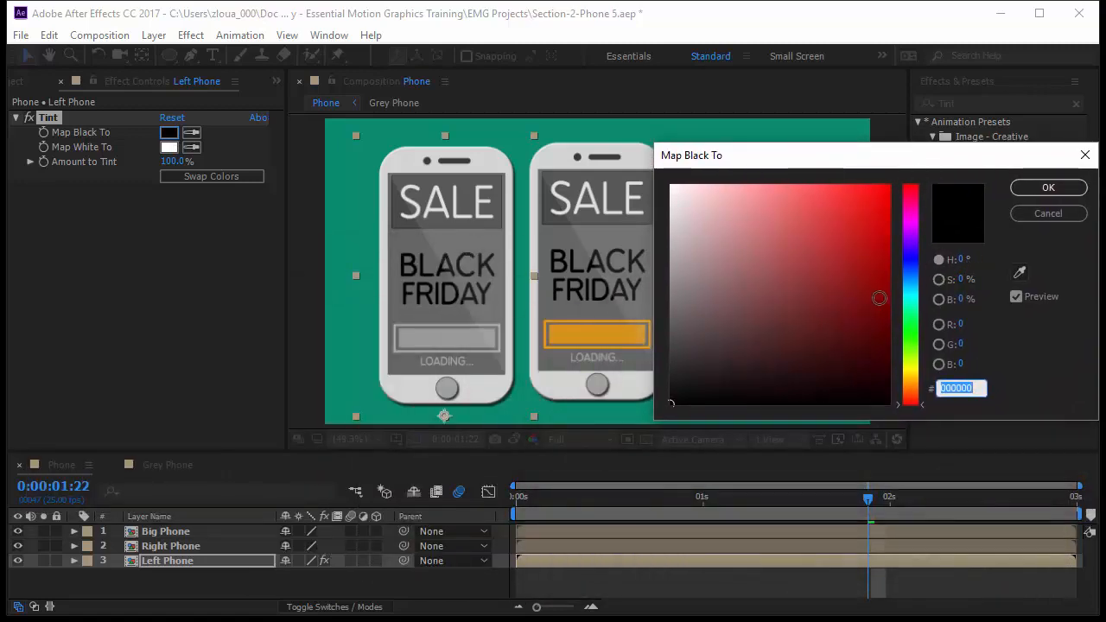
pyautogui.moveTo(921, 277)
pyautogui.mouseDown()
pyautogui.moveTo(890, 235)
pyautogui.moveTo(889, 349)
pyautogui.moveTo(878, 280)
pyautogui.moveTo(892, 262)
pyautogui.mouseUp()
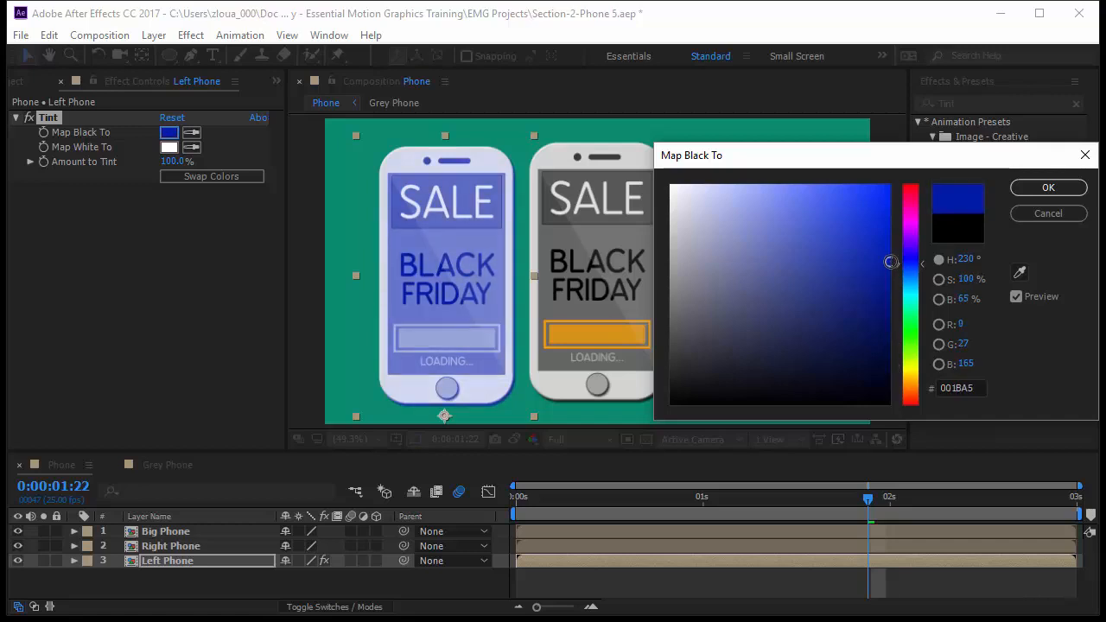
pyautogui.click(1049, 190)
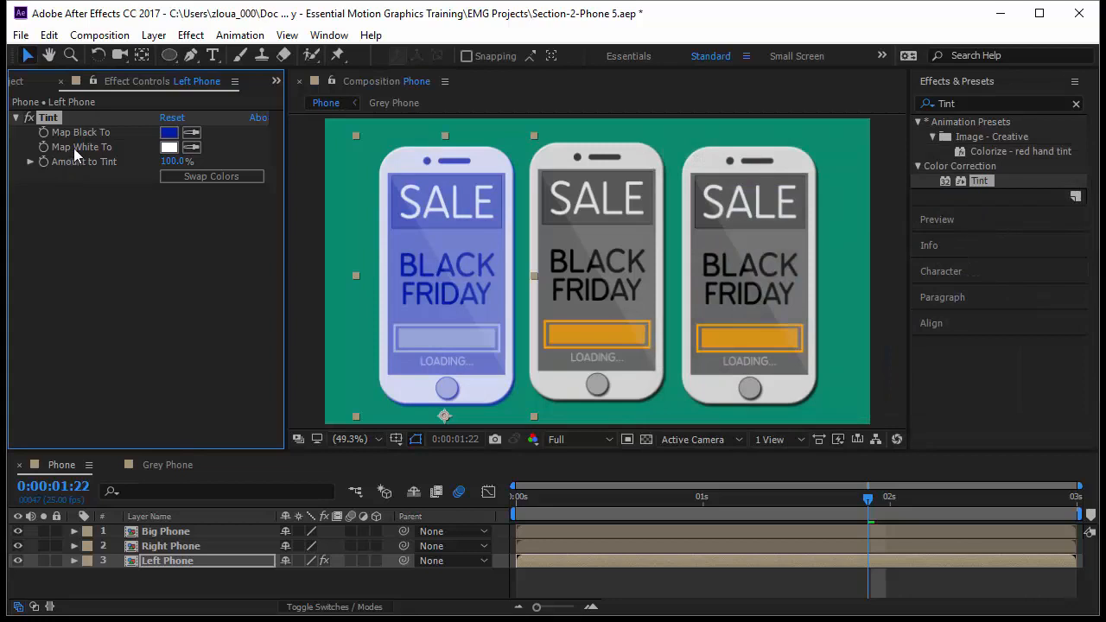
# Step: Try magenta E300E6 and yellow FAEB00 as the Tint effect's Map White To colour, and discard the change
pyautogui.click(170, 147)
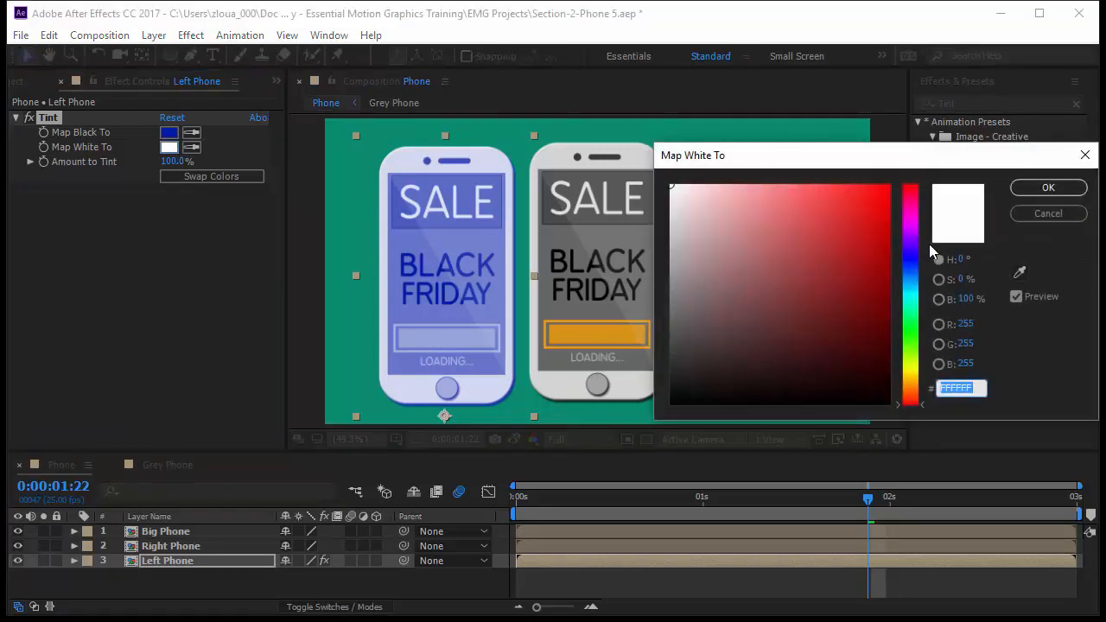
pyautogui.click(909, 222)
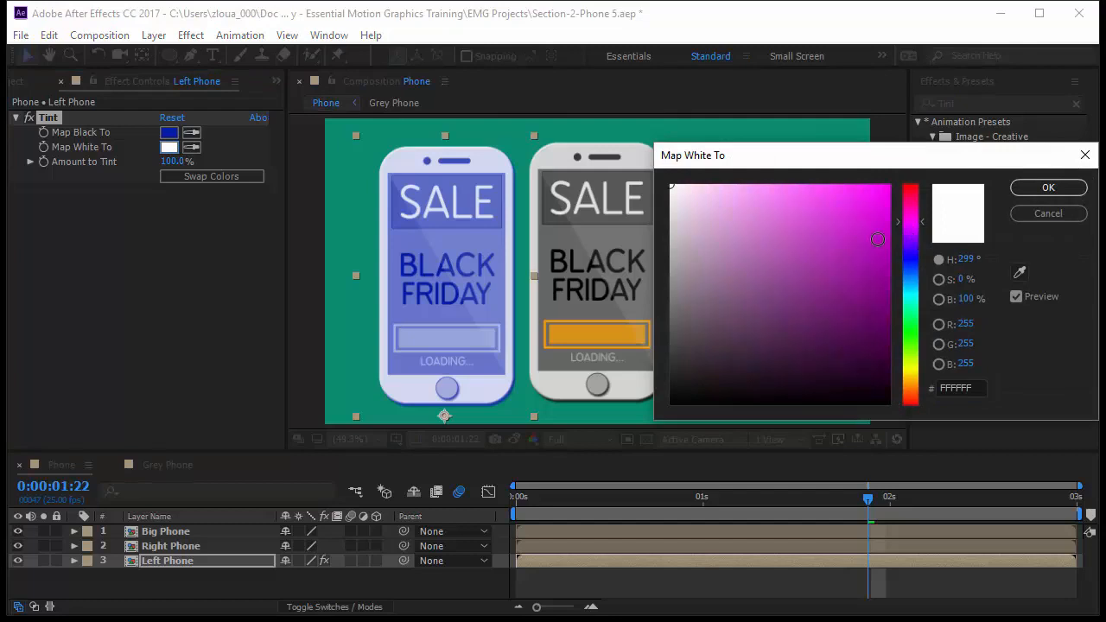
pyautogui.moveTo(879, 239); pyautogui.dragTo(891, 205)
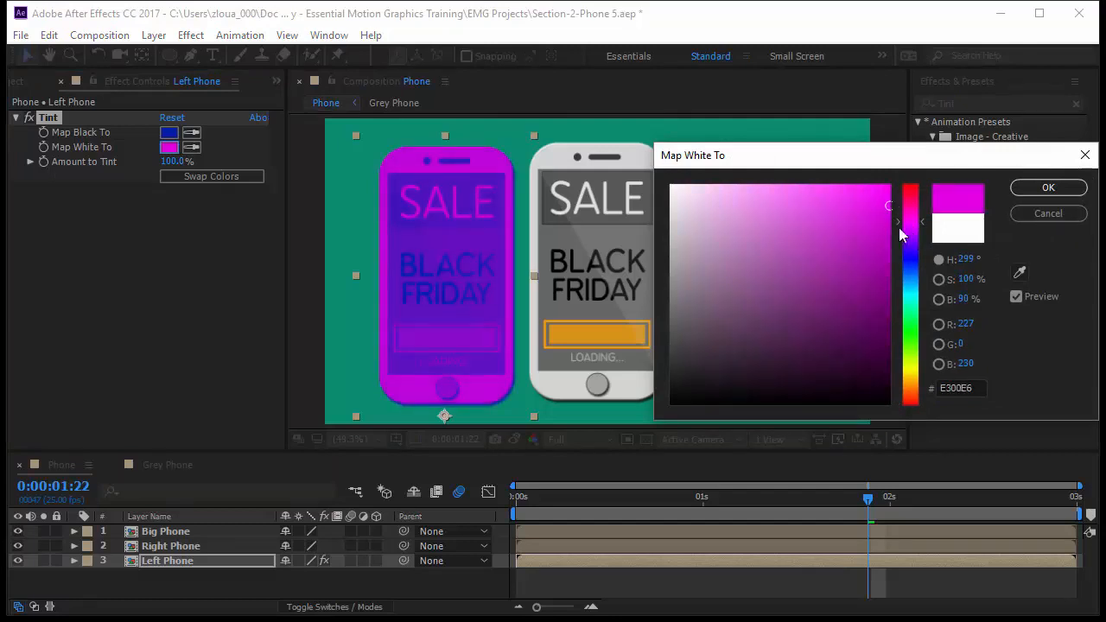
pyautogui.moveTo(913, 270); pyautogui.dragTo(909, 370)
pyautogui.moveTo(919, 193); pyautogui.dragTo(919, 188)
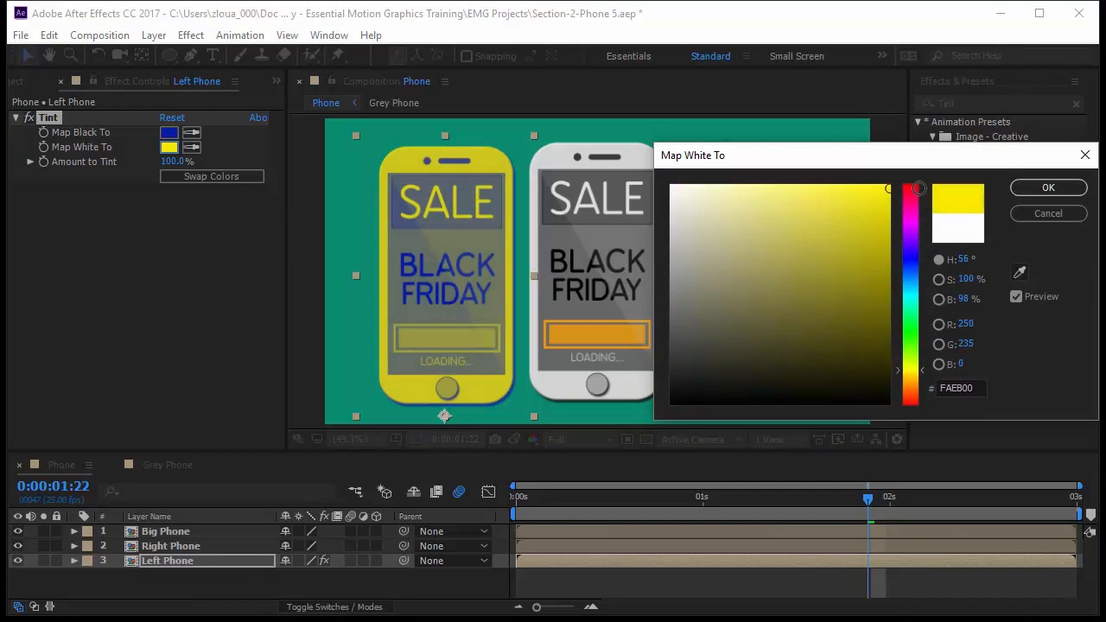
pyautogui.click(1045, 213)
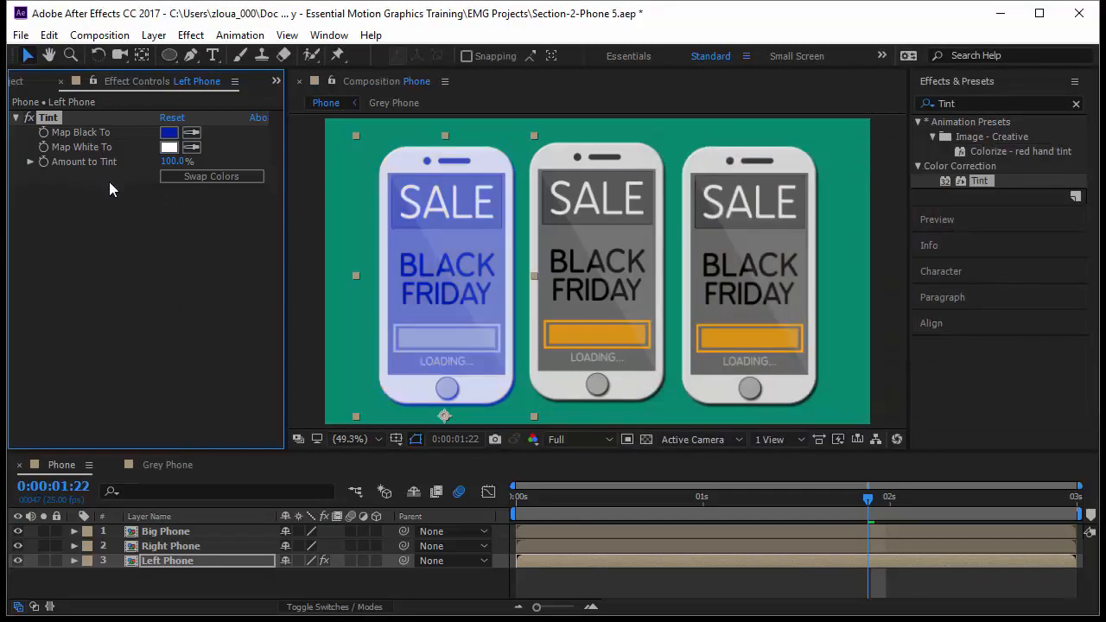
# Step: Compare both arrangements of the Tint effect's black and white mapping colours, leaving blue mapped to white
pyautogui.click(200, 179)
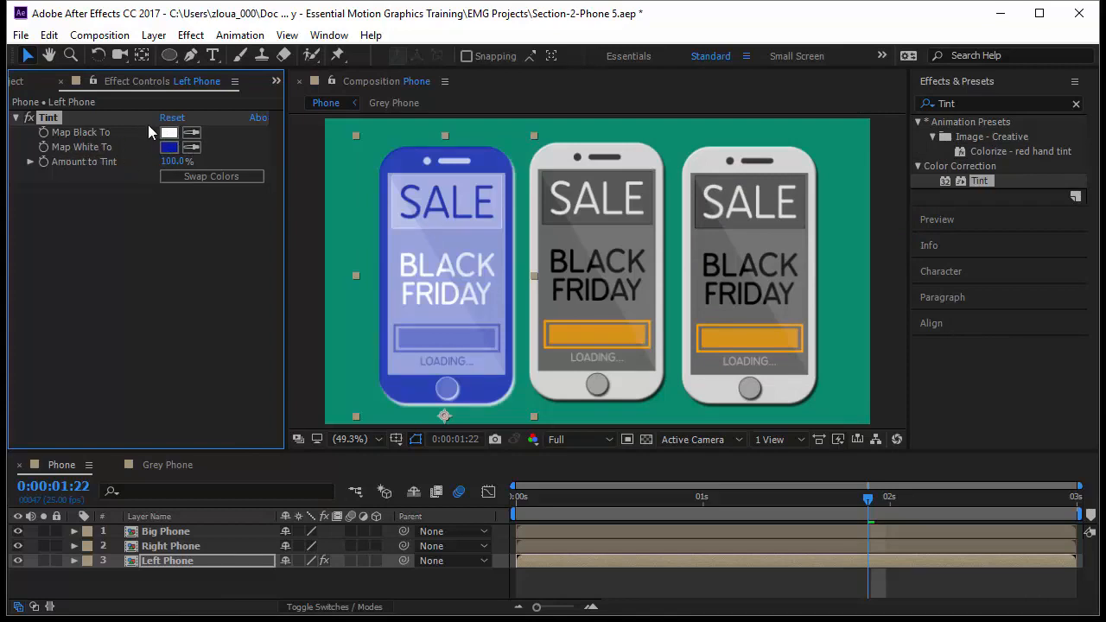
pyautogui.click(194, 177)
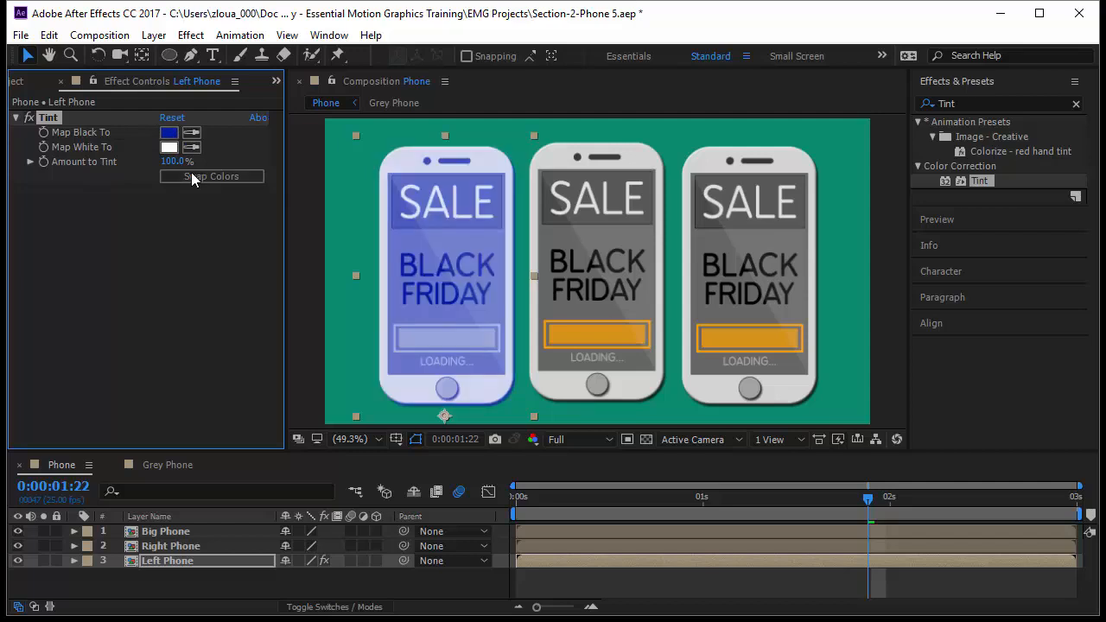
pyautogui.click(192, 177)
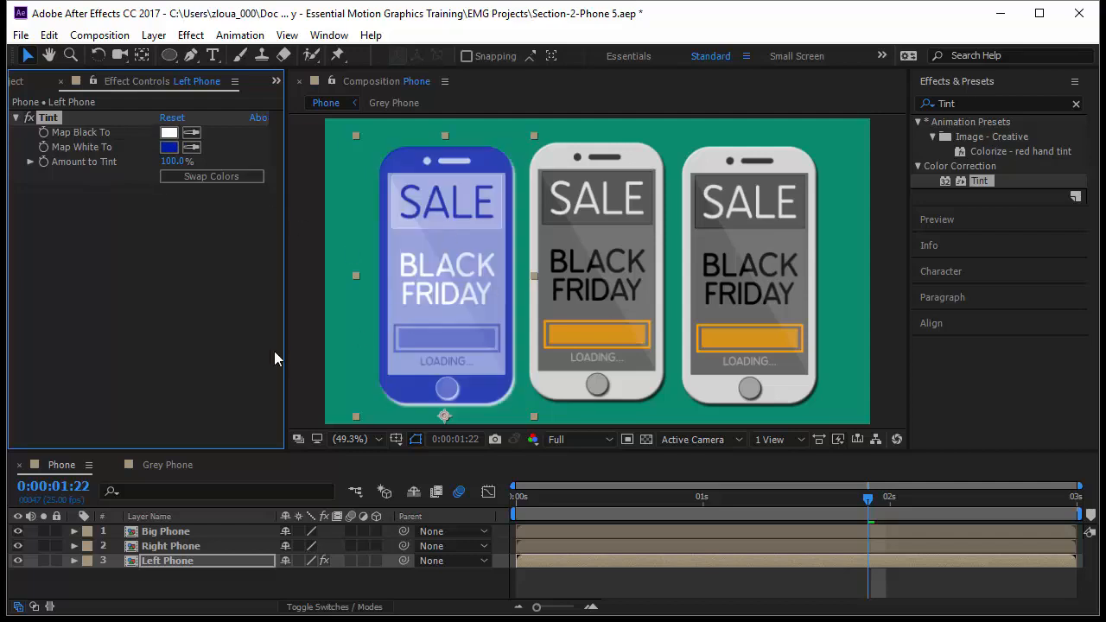
# Step: Darken the Tint effect's Map White To colour to navy, 000A3B
pyautogui.click(169, 148)
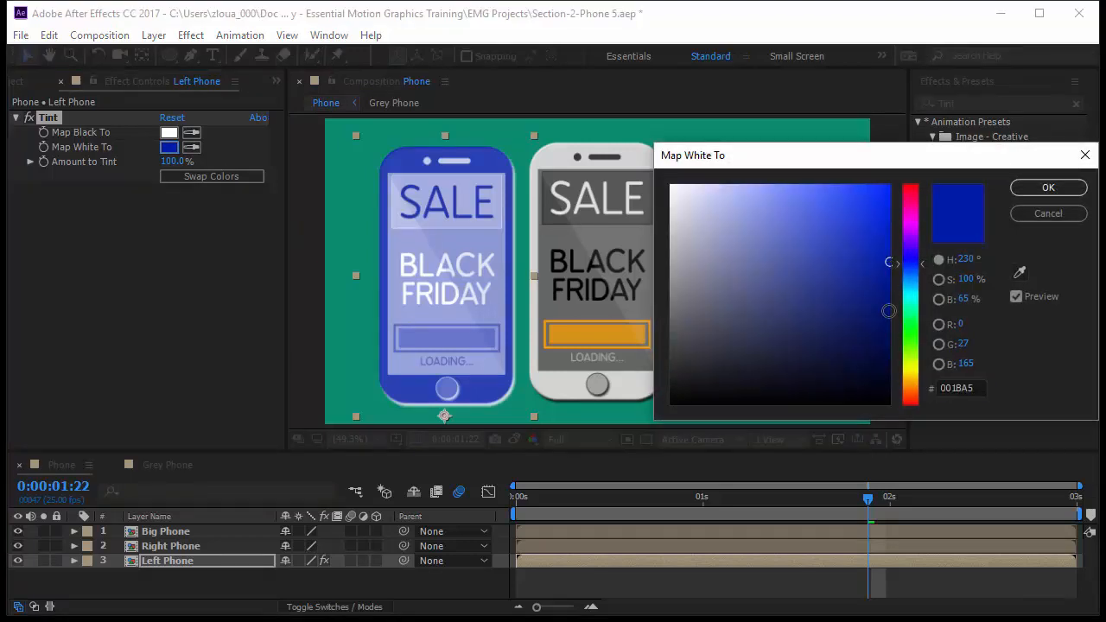
pyautogui.moveTo(890, 311); pyautogui.dragTo(888, 354)
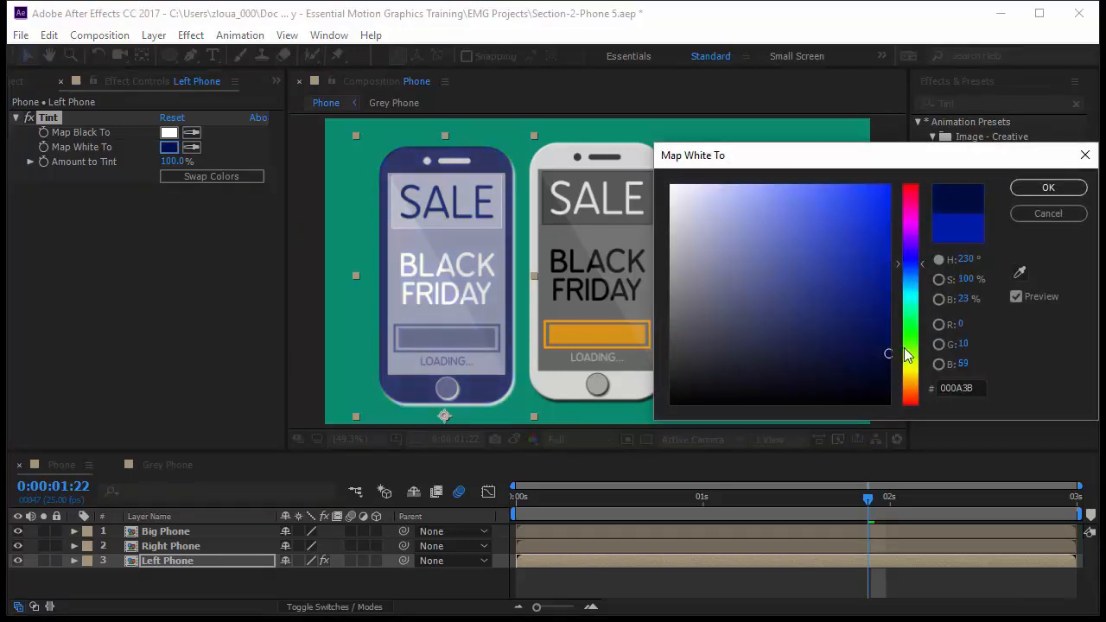
pyautogui.click(1049, 189)
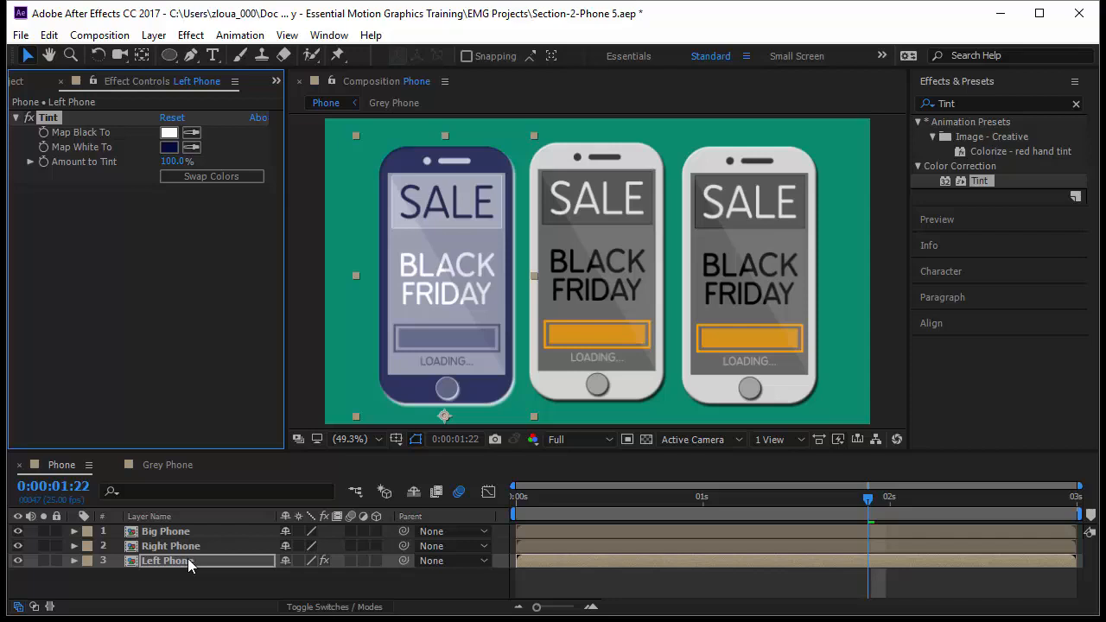
# Step: Check the original artwork in the Grey Phone composition and return to the Phone composition
pyautogui.click(180, 469)
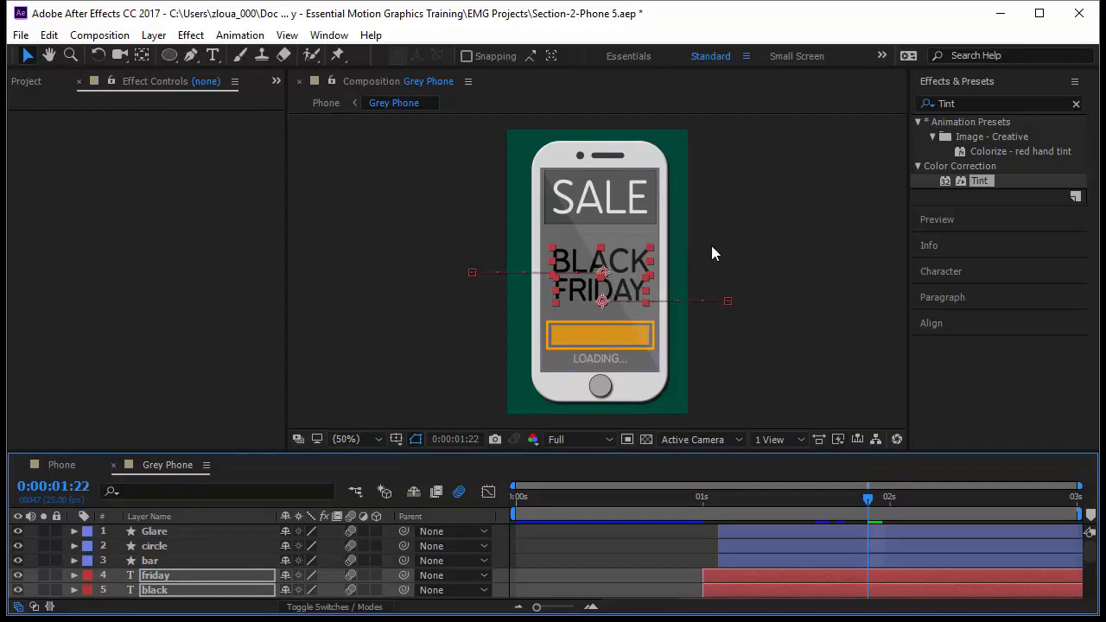
pyautogui.click(76, 464)
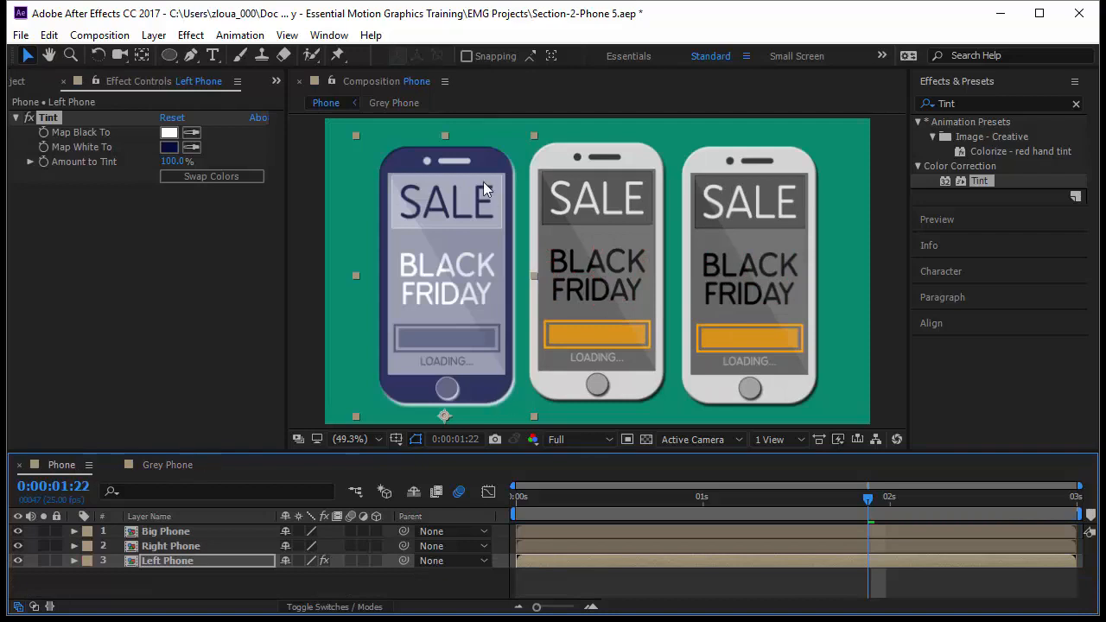
# Step: Delete the Tint effect from the Left Phone layer and close its effect controls
pyautogui.click(208, 370)
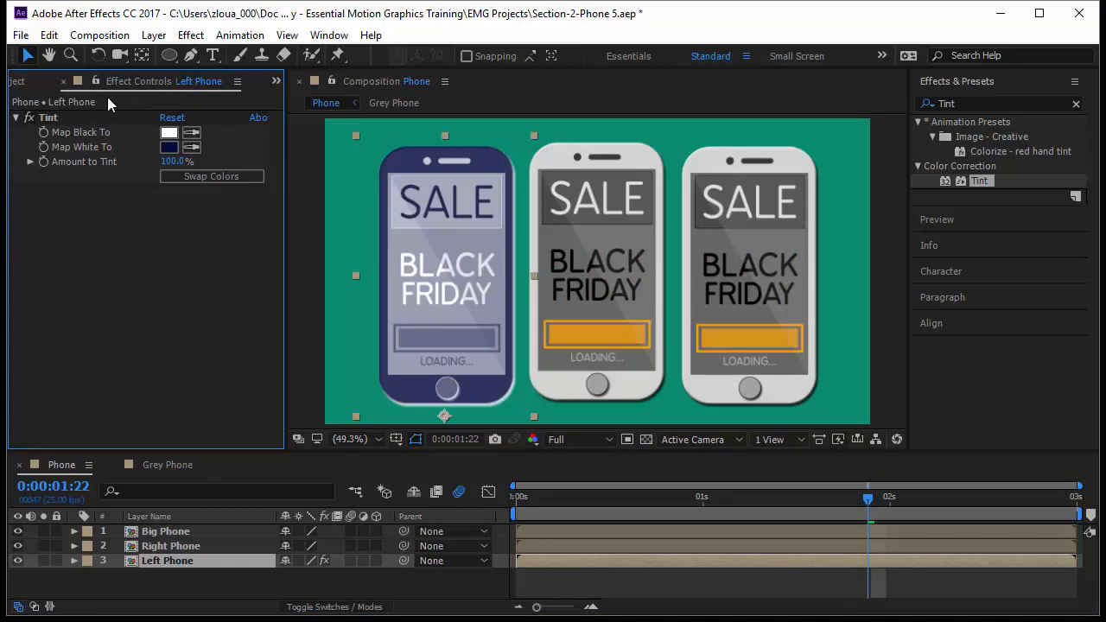
pyautogui.click(46, 117)
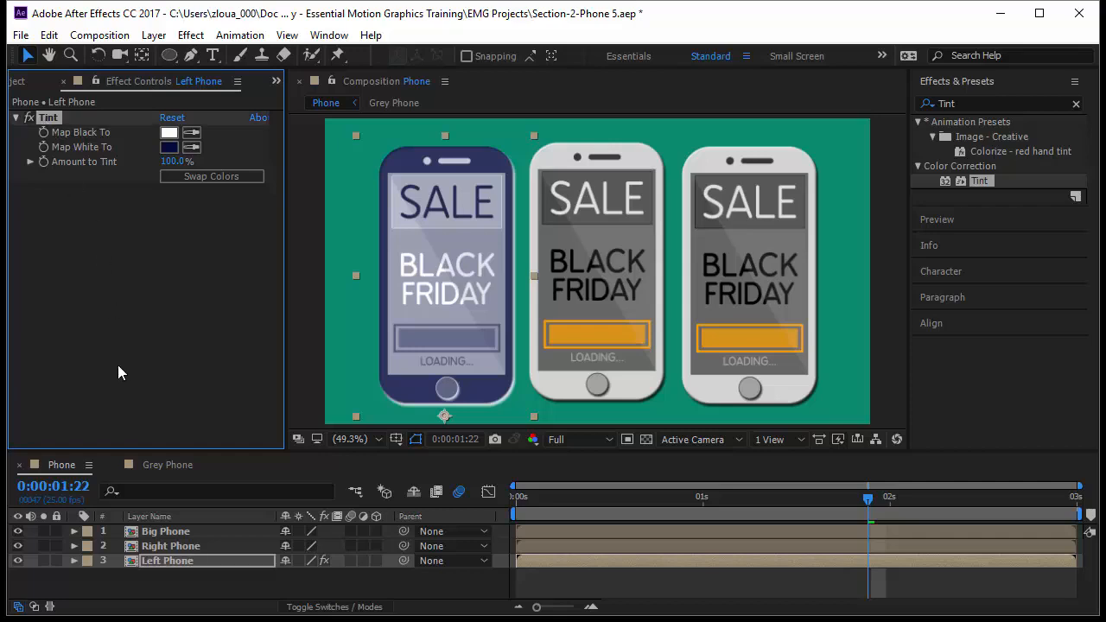
pyautogui.press('Delete')
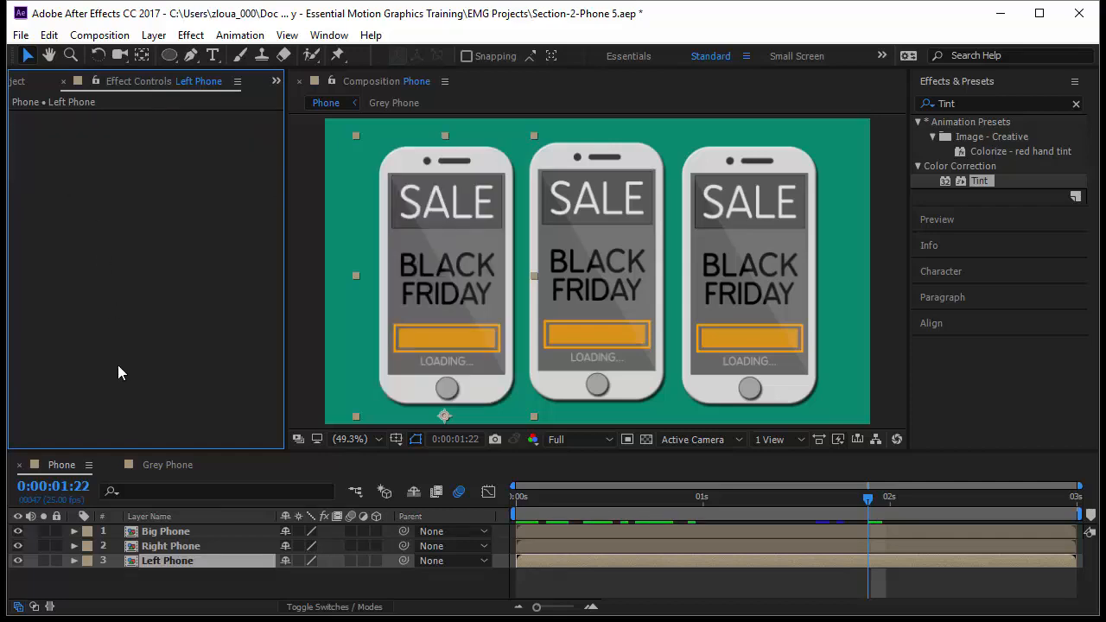
pyautogui.click(62, 81)
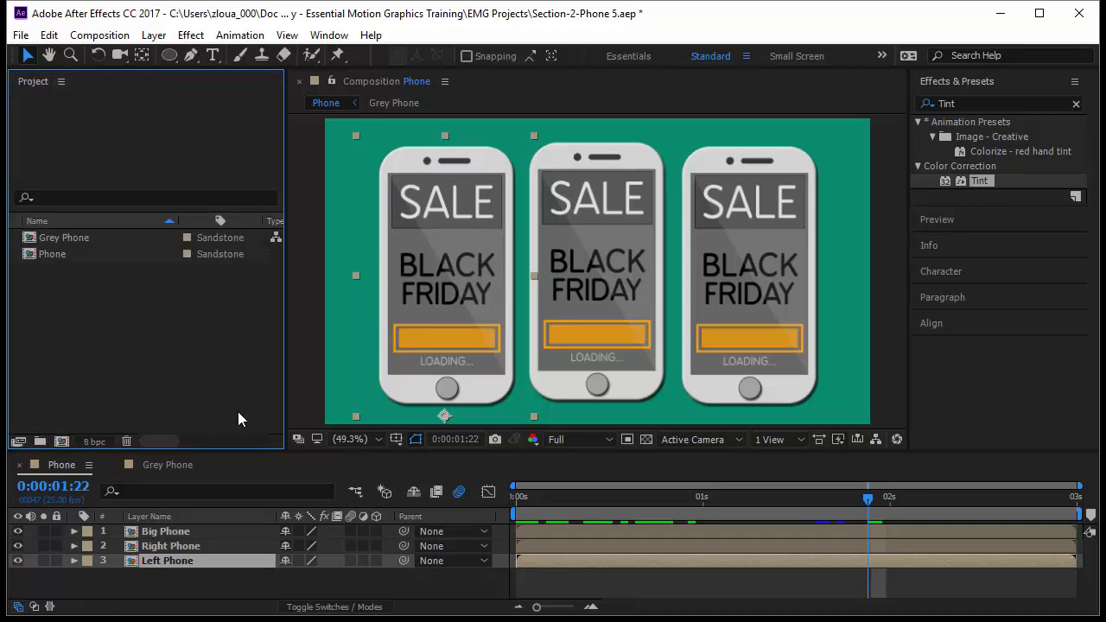
# Step: Apply the Tint effect to the Left Phone layer, locate it among the layer's effects in the timeline, and delete it there
pyautogui.moveTo(985, 179); pyautogui.dragTo(488, 249)
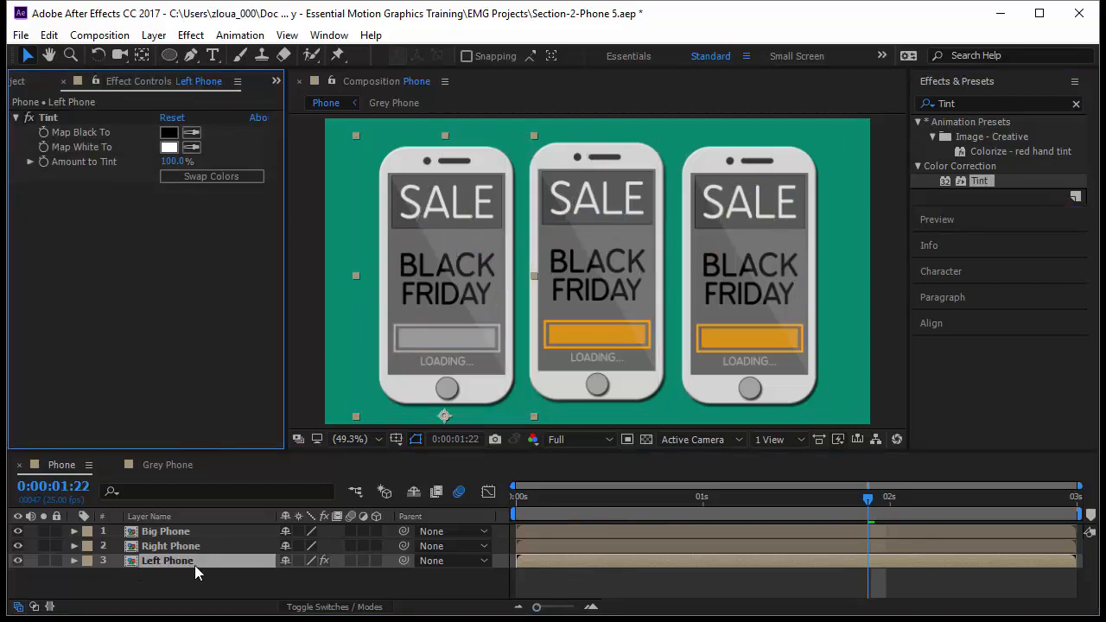
pyautogui.click(74, 561)
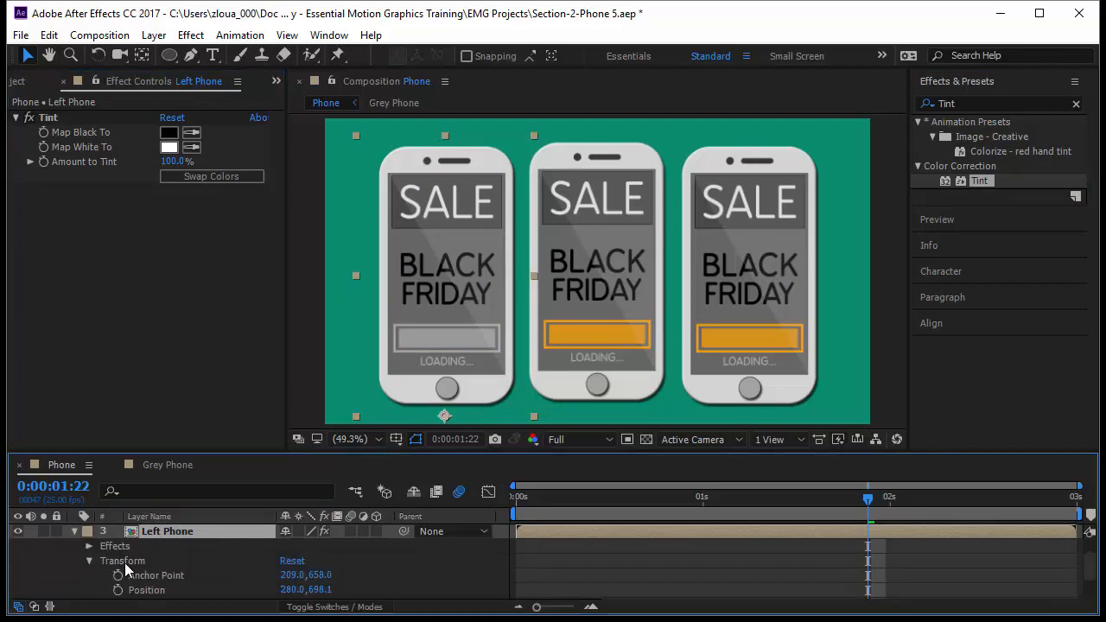
pyautogui.click(117, 546)
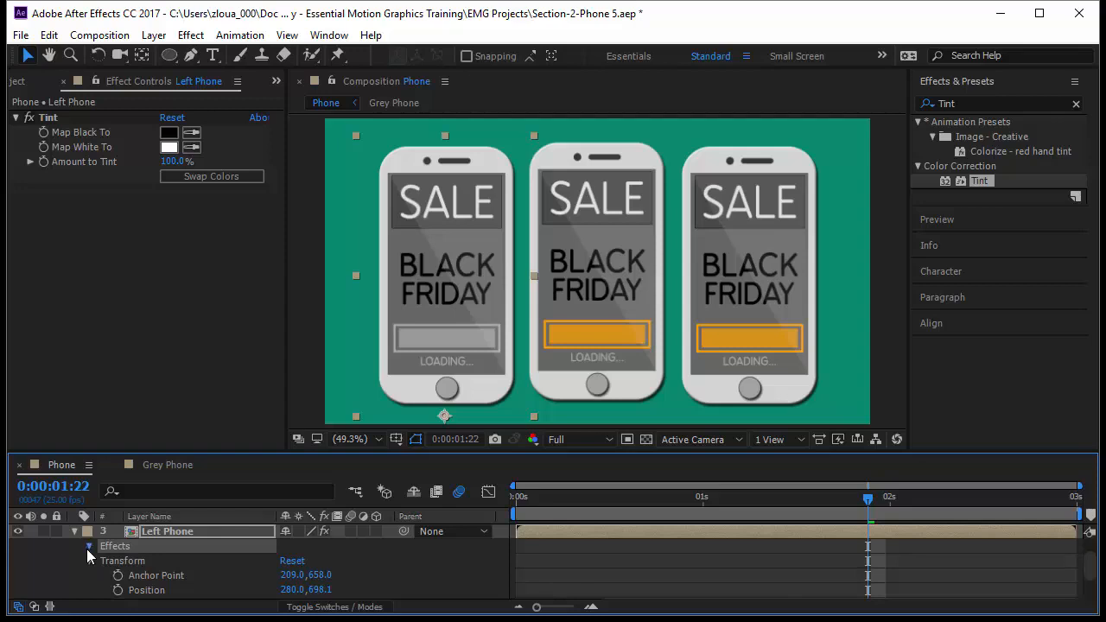
pyautogui.click(87, 547)
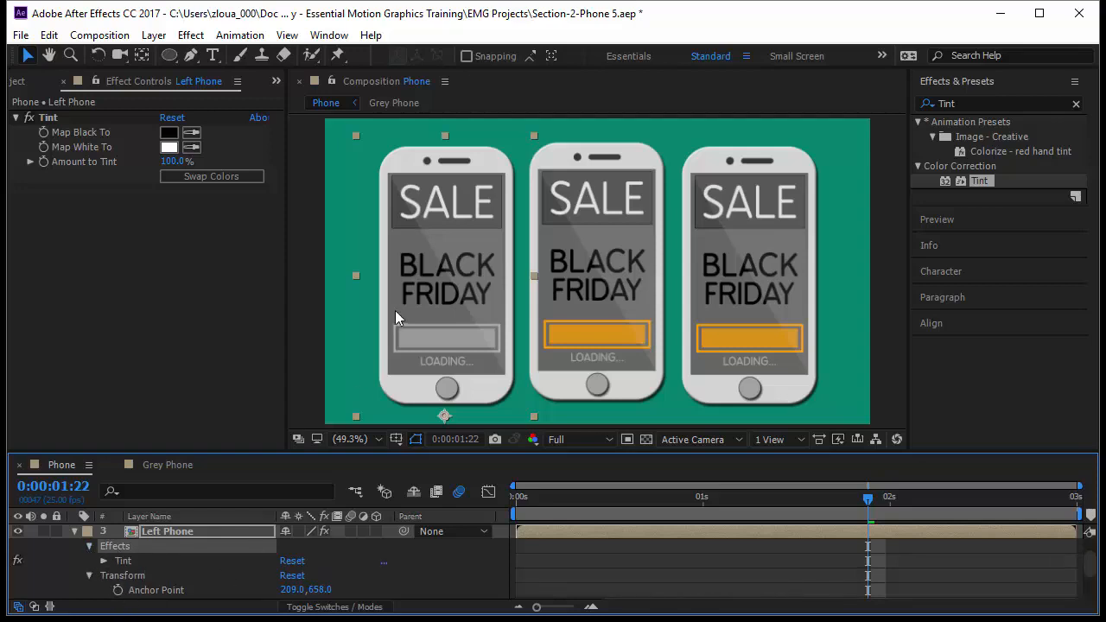
pyautogui.click(124, 562)
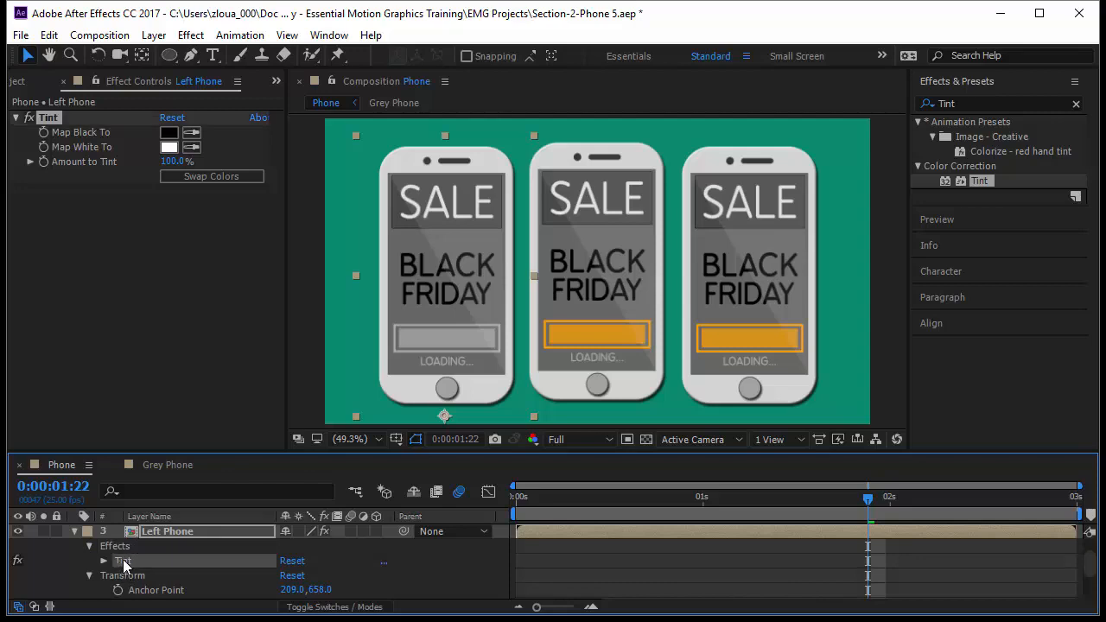
pyautogui.press('Delete')
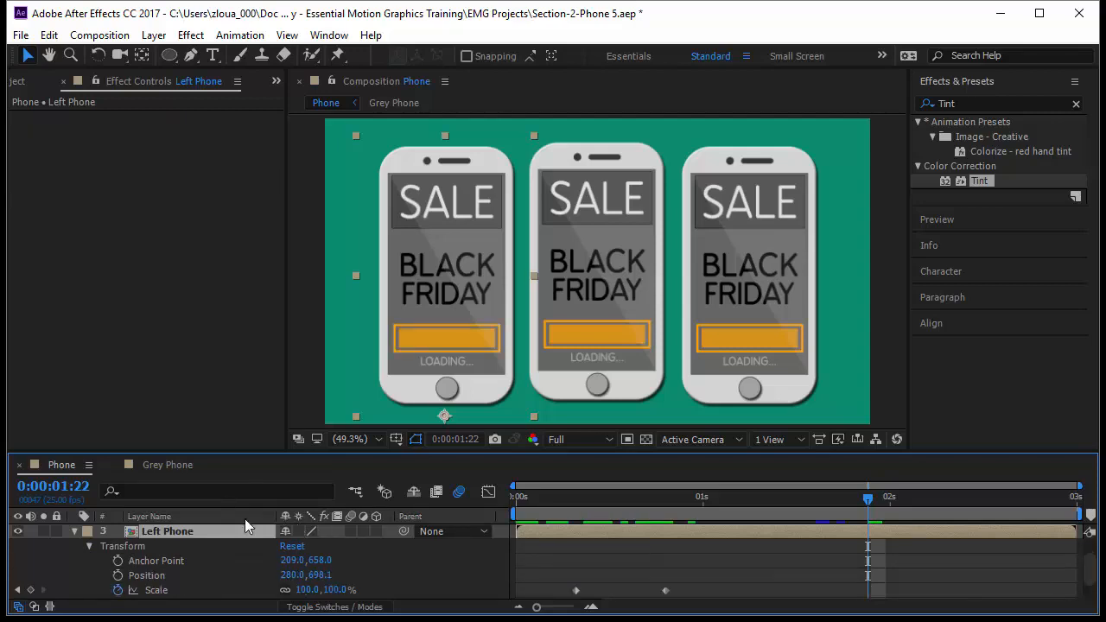
# Step: Apply Tint to the Left Phone layer, set Map Black To to dark navy, and swap the two mapping colours
pyautogui.moveTo(979, 180); pyautogui.dragTo(365, 276)
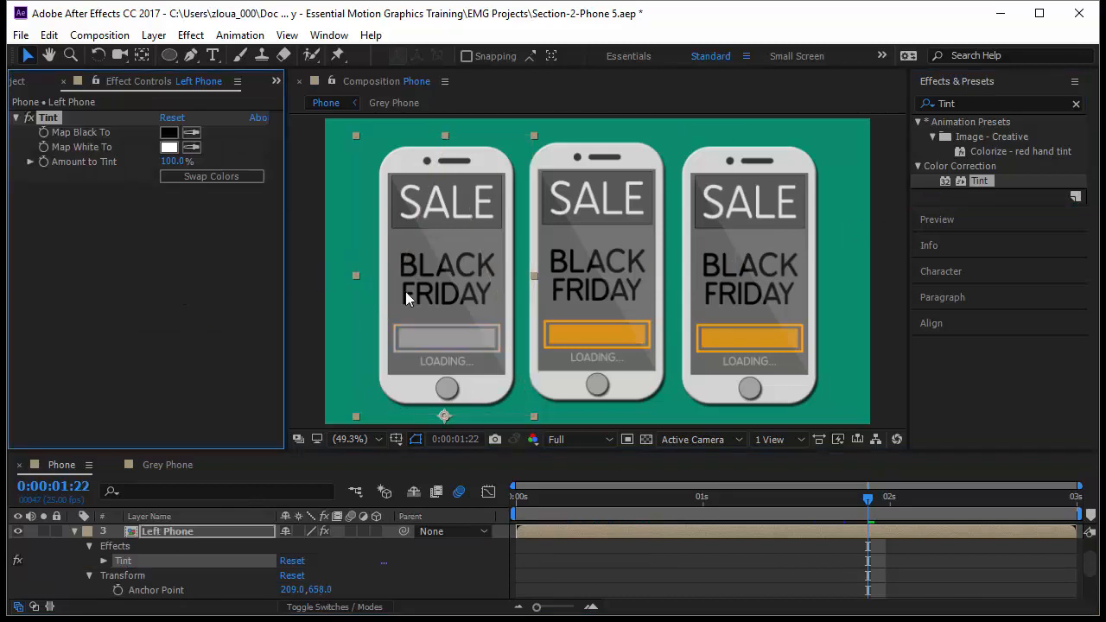
pyautogui.click(168, 132)
pyautogui.click(875, 218)
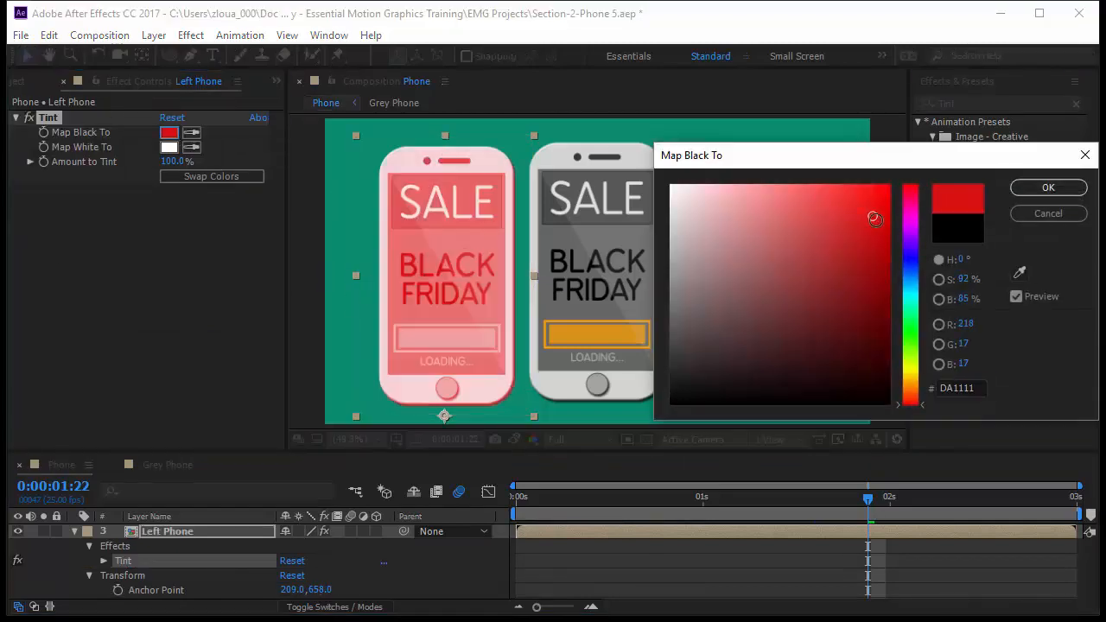
pyautogui.click(918, 269)
pyautogui.moveTo(891, 294); pyautogui.dragTo(895, 366)
pyautogui.click(1049, 188)
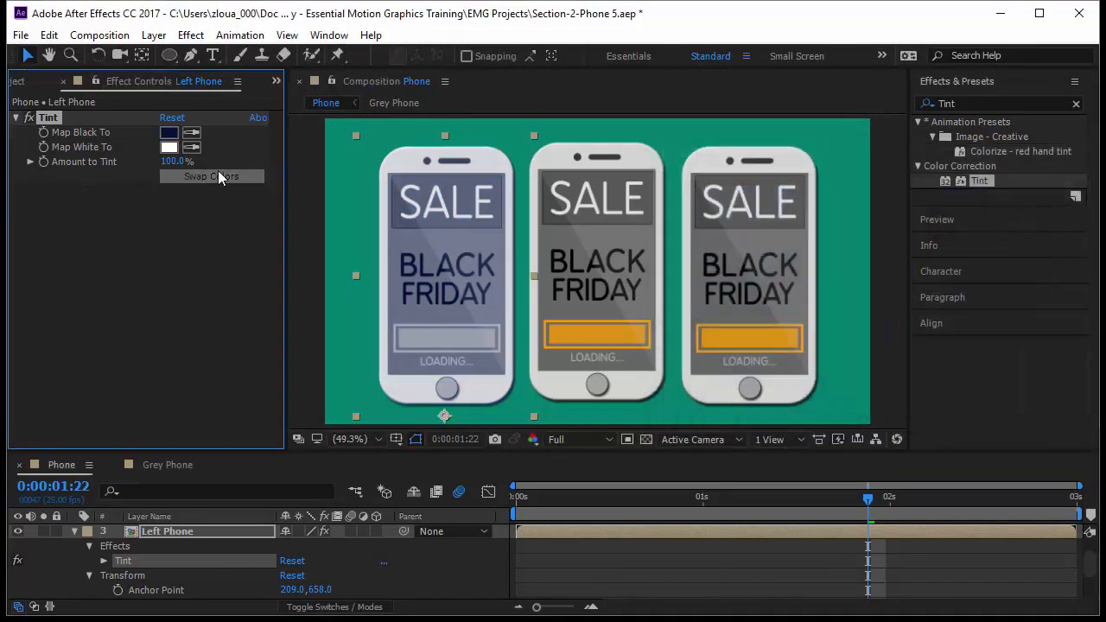
pyautogui.click(218, 173)
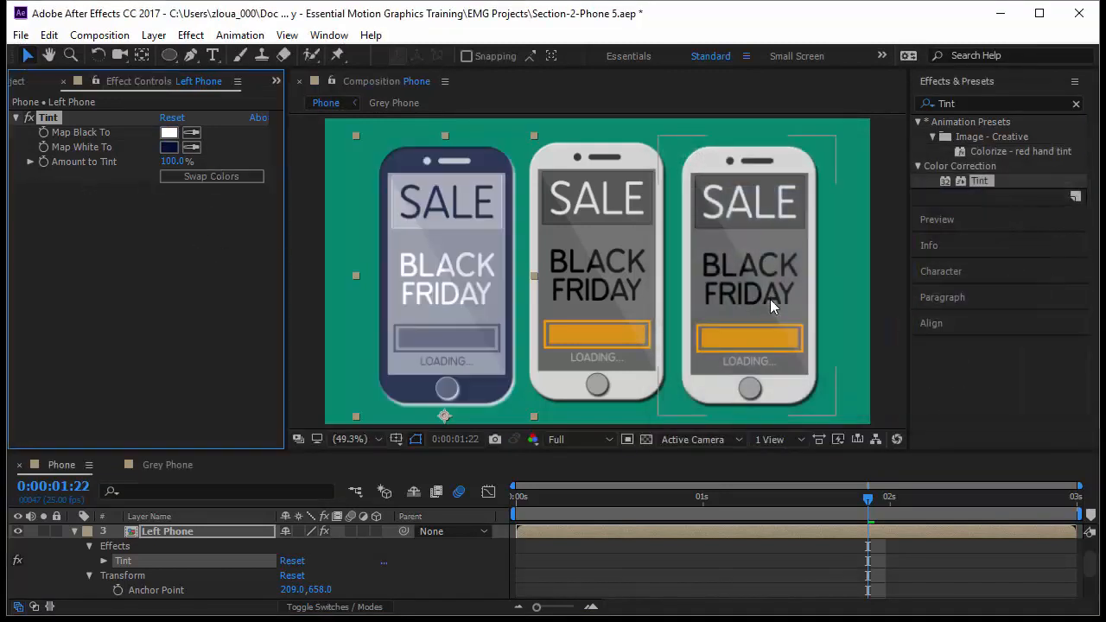
# Step: Find the Tritone effect and apply it to the Right Phone layer
pyautogui.click(977, 103)
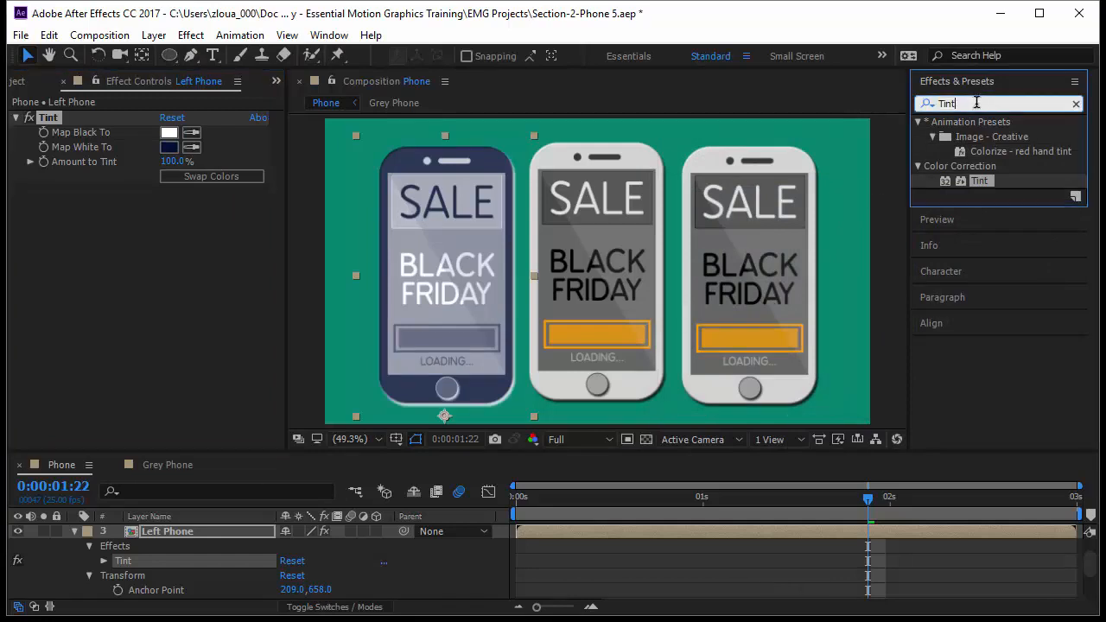
pyautogui.doubleClick(976, 103)
pyautogui.write('TRitone')
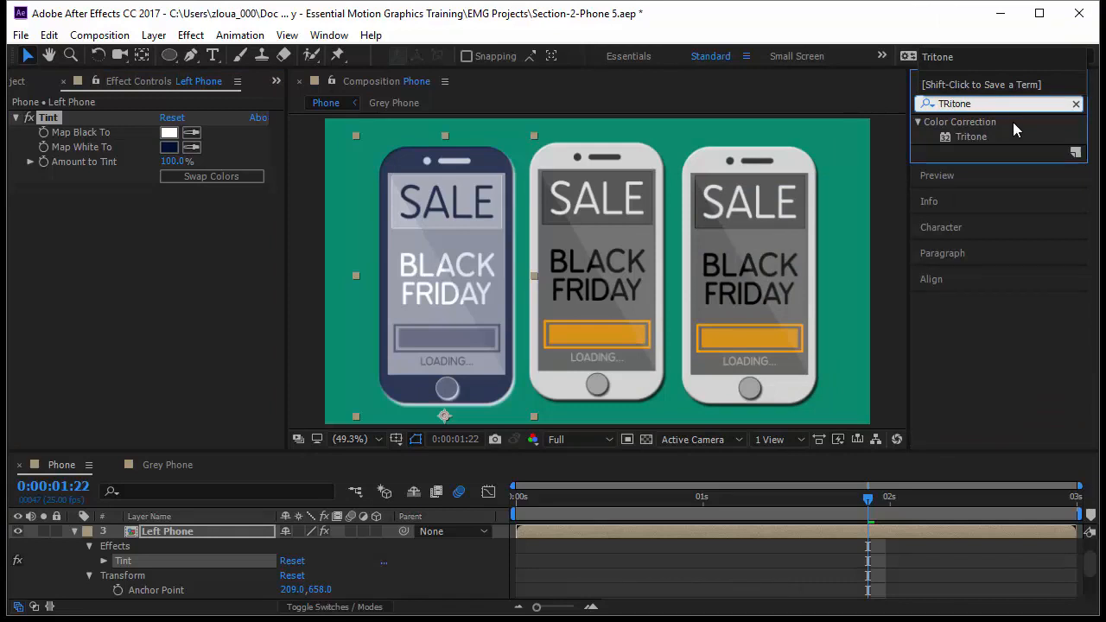
pyautogui.moveTo(976, 136); pyautogui.dragTo(789, 176)
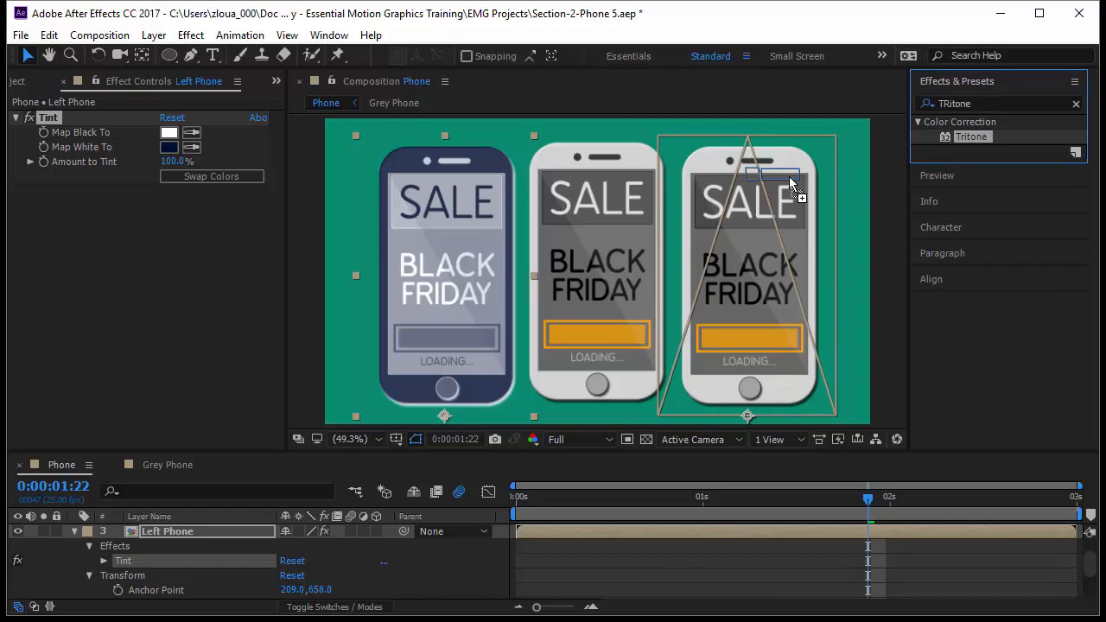
pyautogui.moveTo(789, 179); pyautogui.dragTo(789, 178)
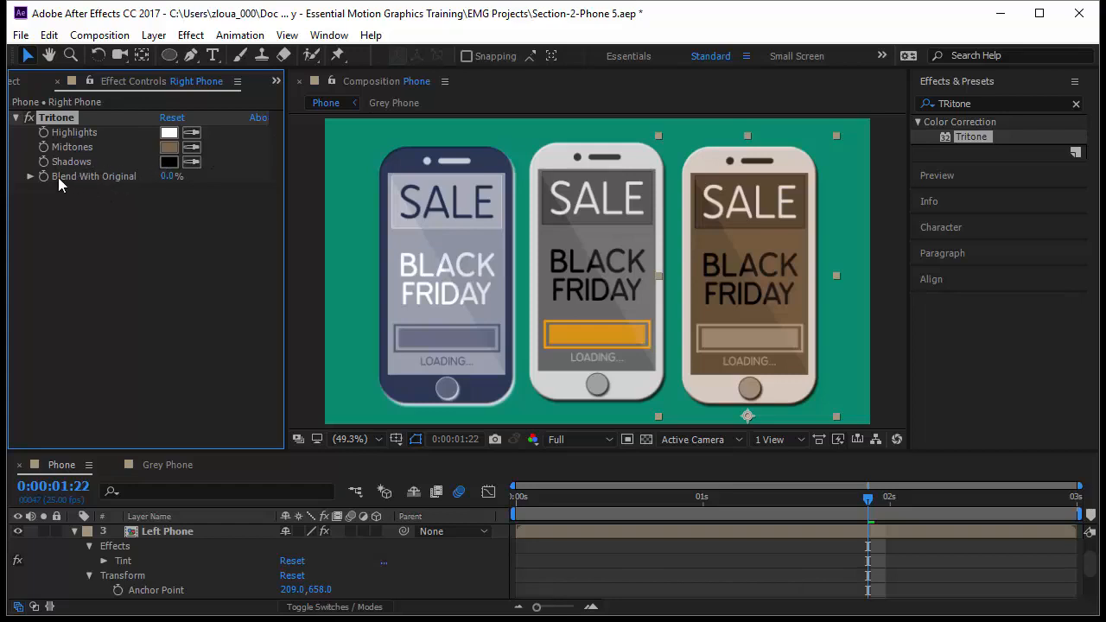
# Step: Try bright blue, 1800FF, as the Midtones colour of the Right Phone's Tritone effect, and cancel the colour choice
pyautogui.moveTo(168, 177); pyautogui.dragTo(95, 217)
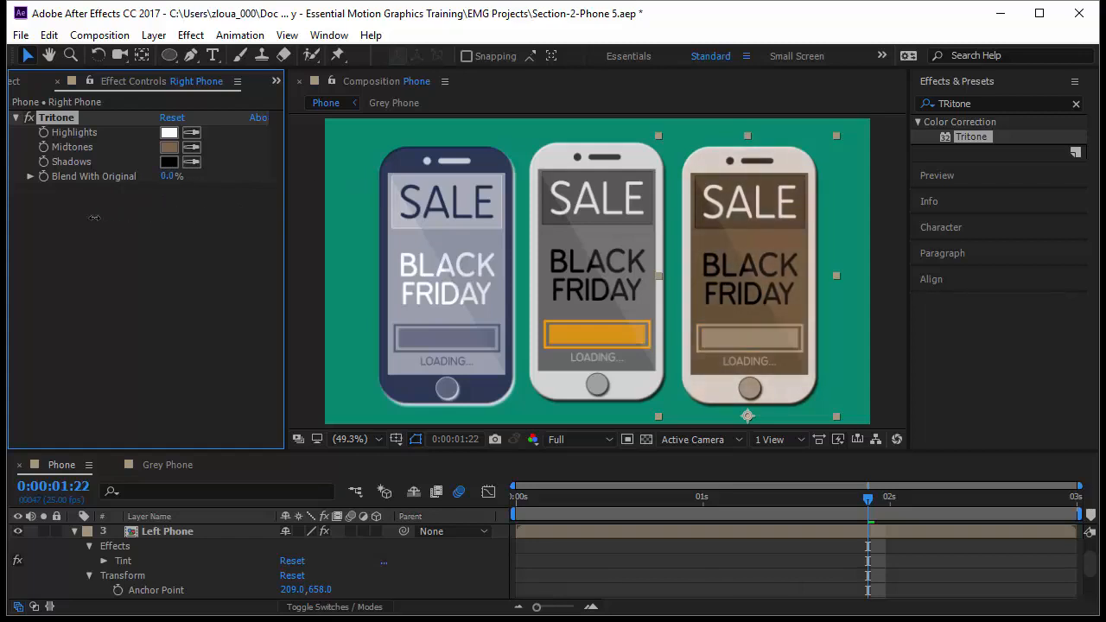
pyautogui.click(169, 148)
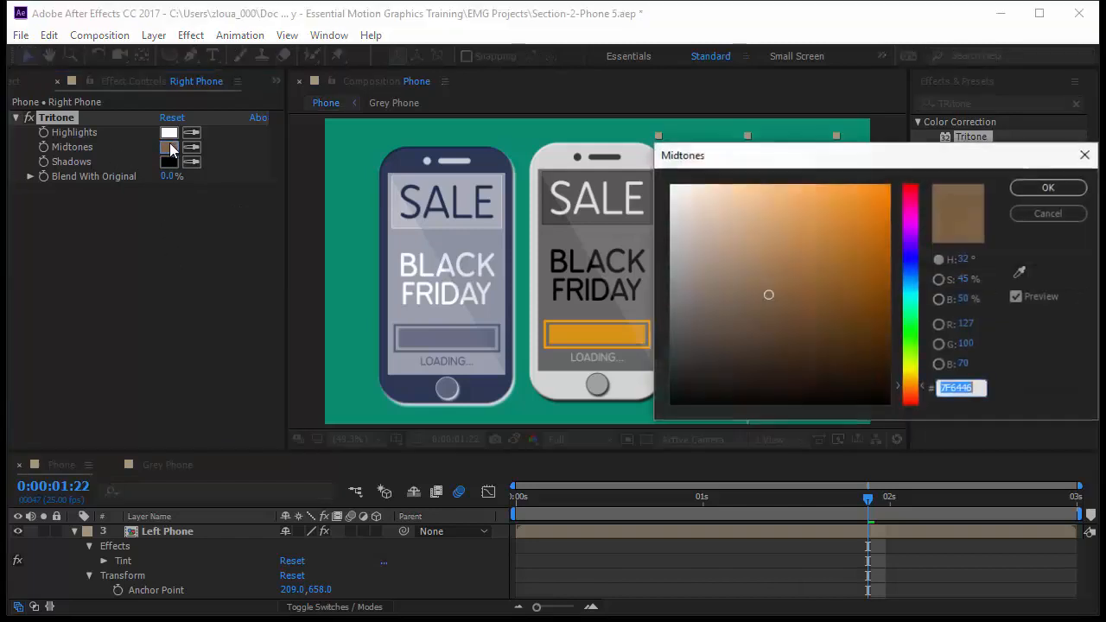
pyautogui.click(913, 255)
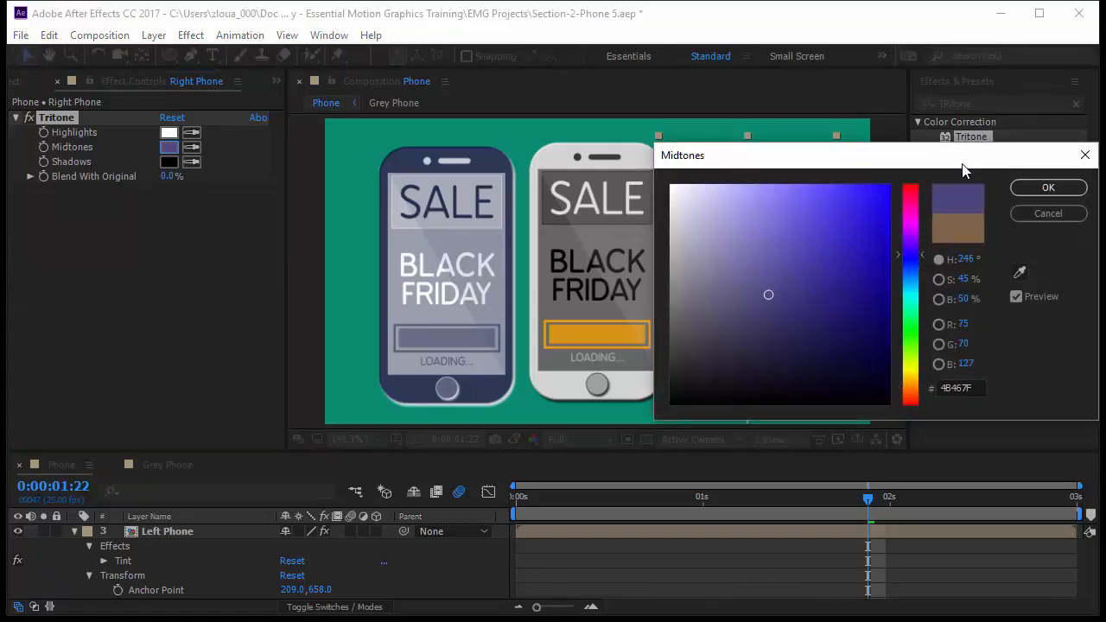
pyautogui.moveTo(966, 170); pyautogui.dragTo(316, 243)
pyautogui.moveTo(220, 332); pyautogui.dragTo(252, 257)
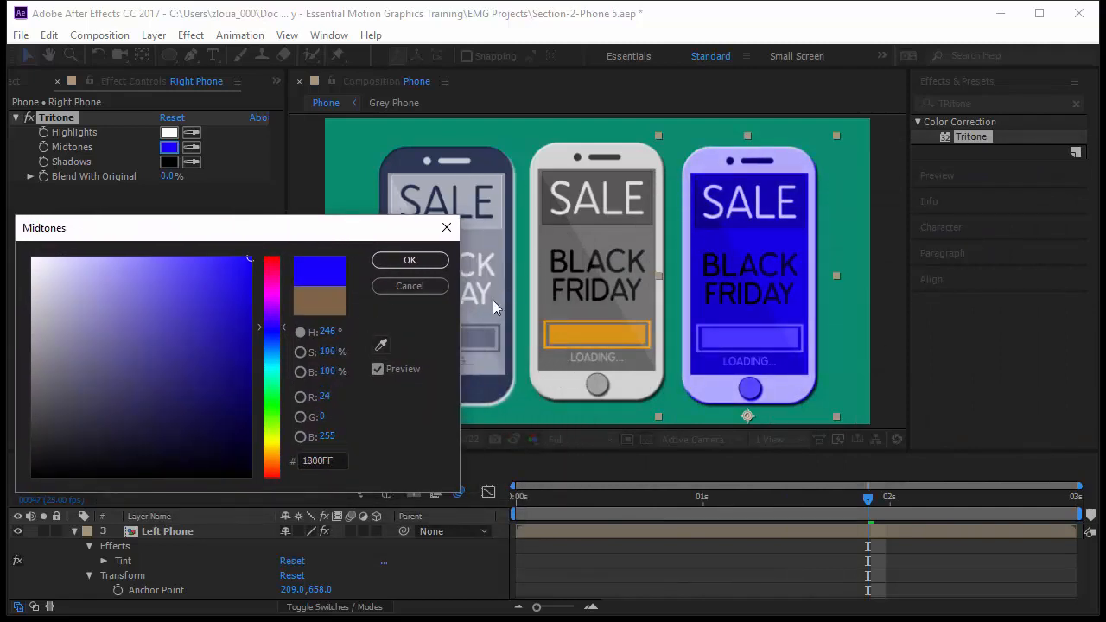
pyautogui.click(399, 288)
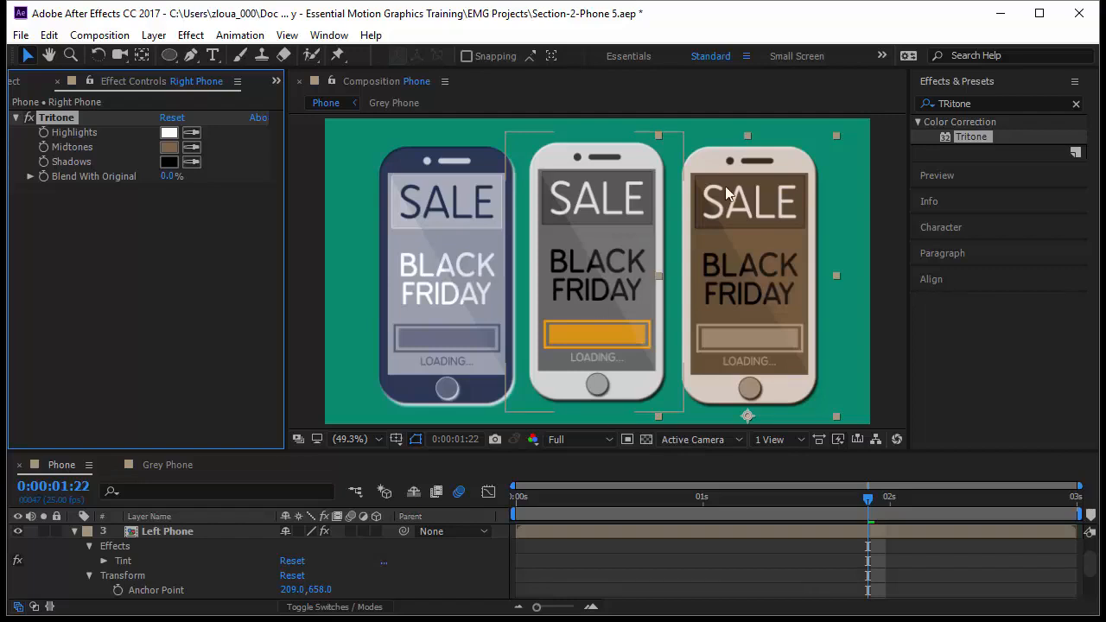
# Step: Close the Right Phone's effect controls and reopen the effect controls for the Left Phone's Tint from the timeline
pyautogui.click(978, 102)
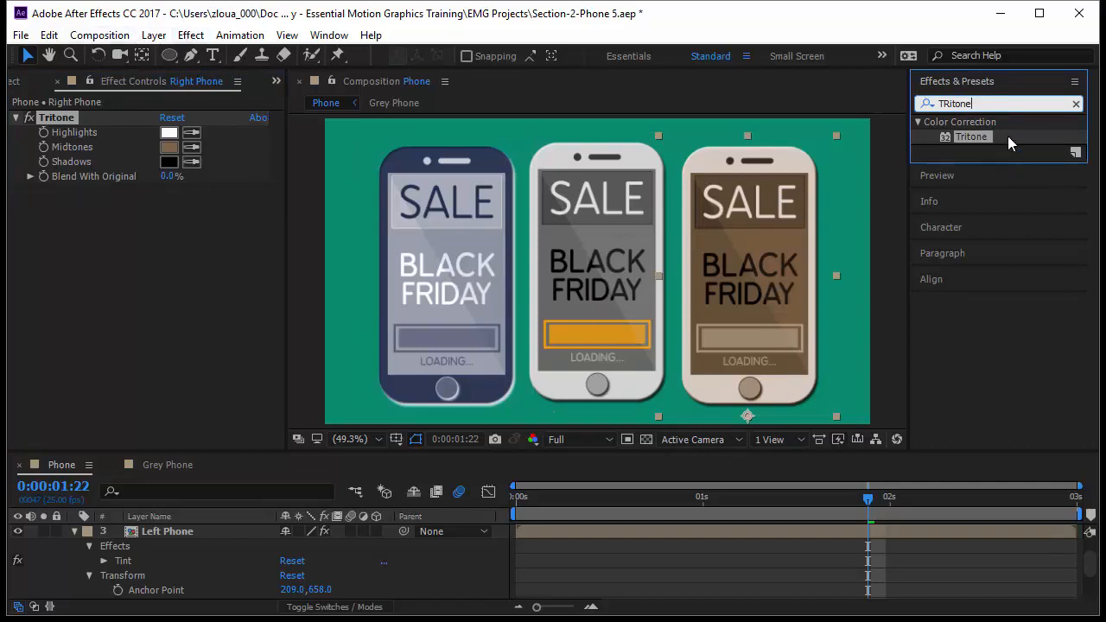
pyautogui.moveTo(977, 137); pyautogui.dragTo(553, 563)
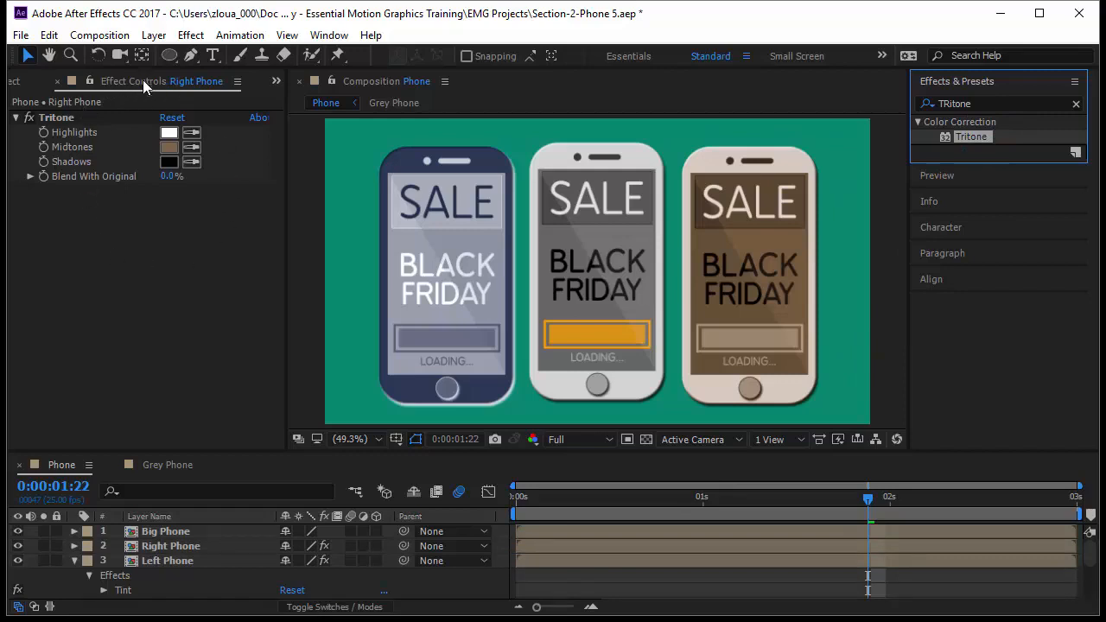
pyautogui.click(58, 80)
pyautogui.click(123, 591)
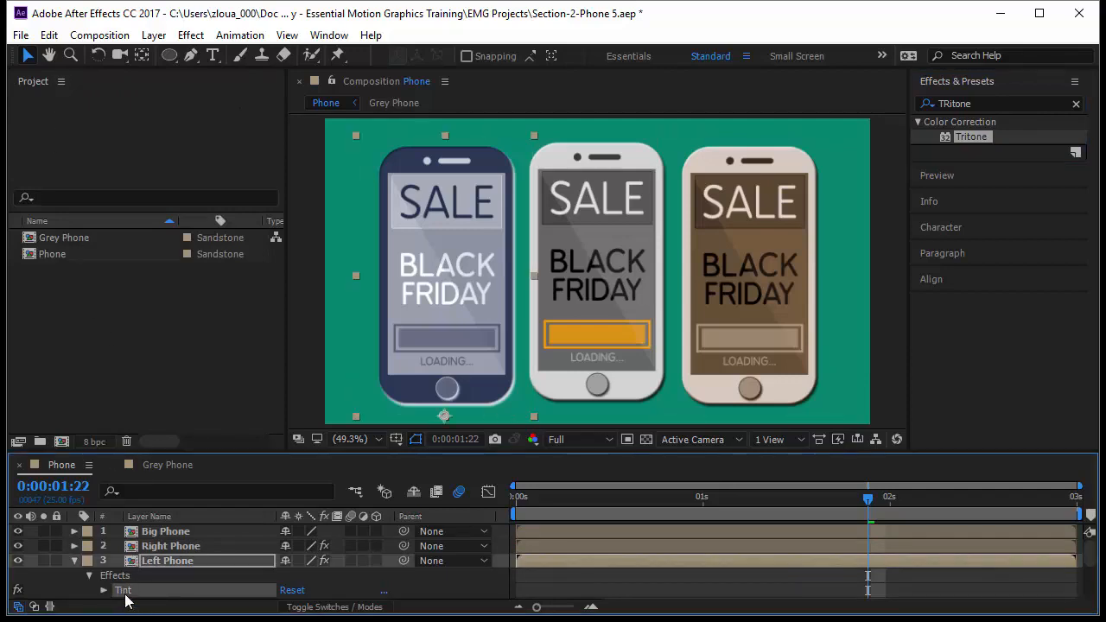
pyautogui.doubleClick(124, 591)
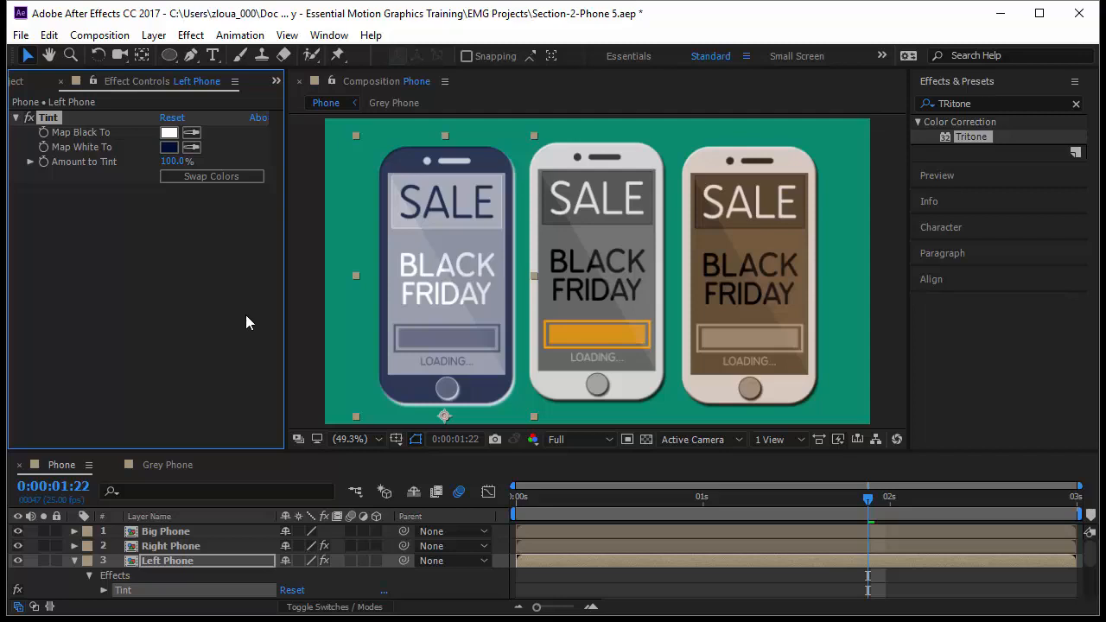
# Step: Find the CC Toner effect and apply it to the Big Phone layer
pyautogui.click(989, 103)
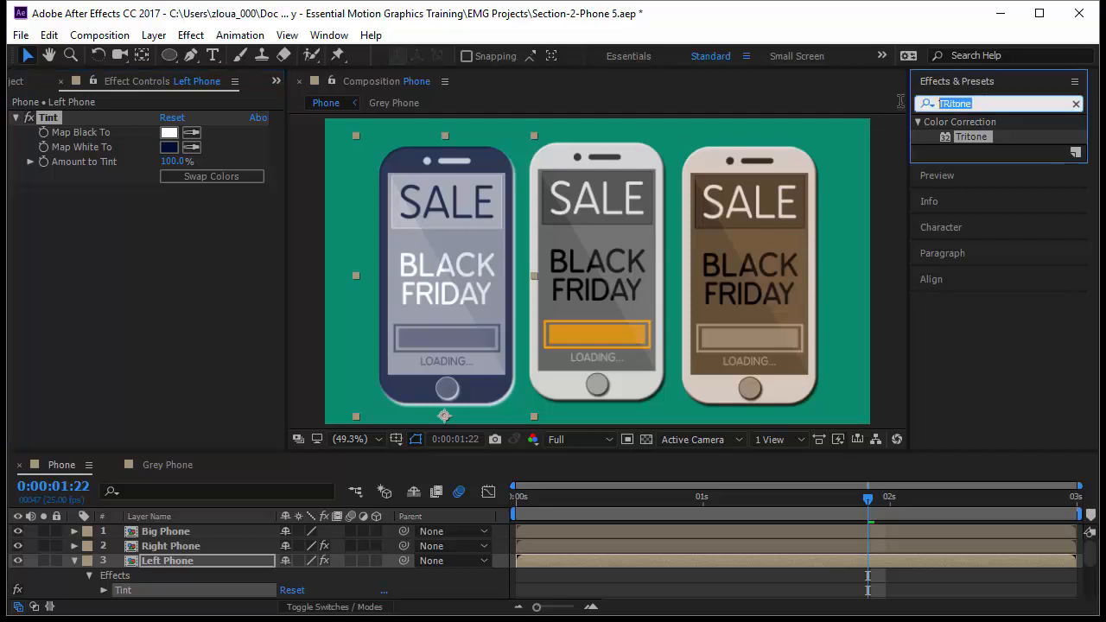
pyautogui.write('cc ')
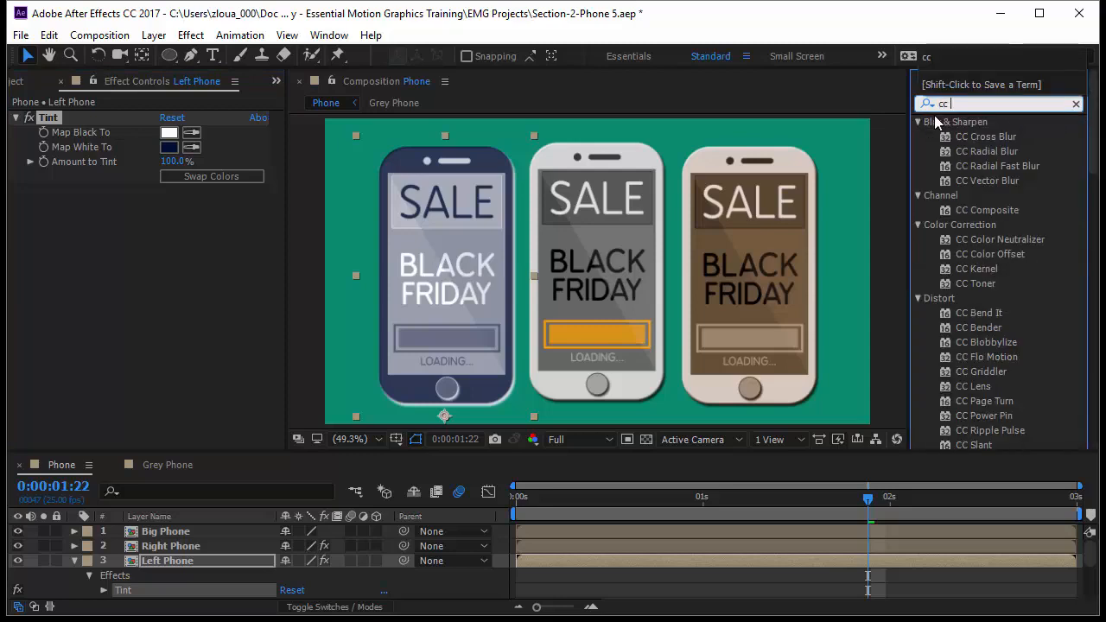
pyautogui.write('toner')
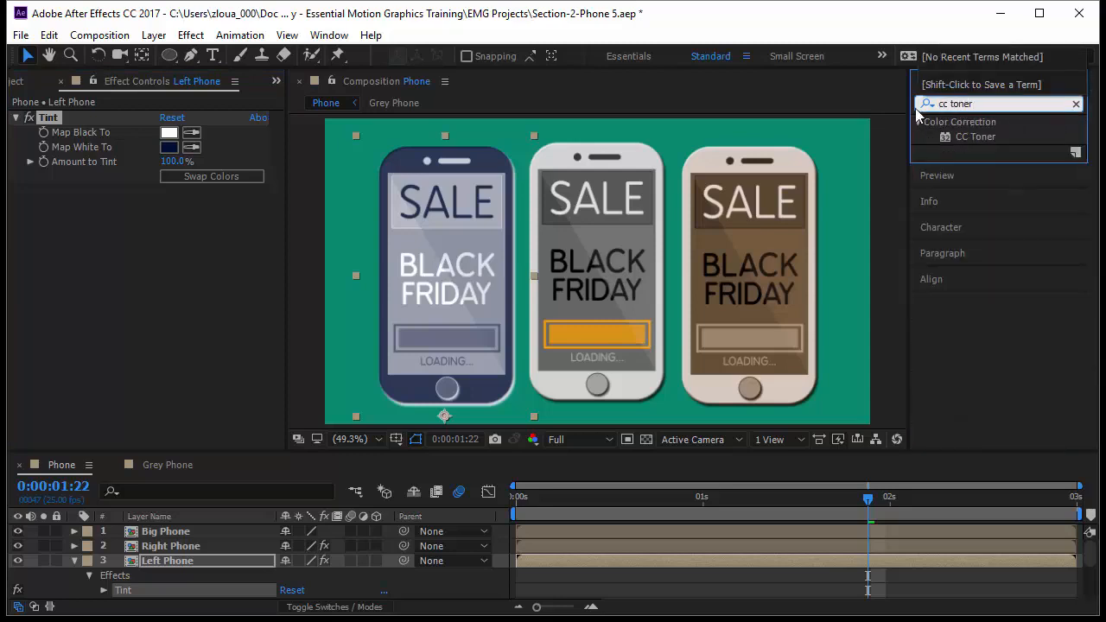
pyautogui.click(983, 136)
pyautogui.moveTo(982, 135); pyautogui.dragTo(609, 264)
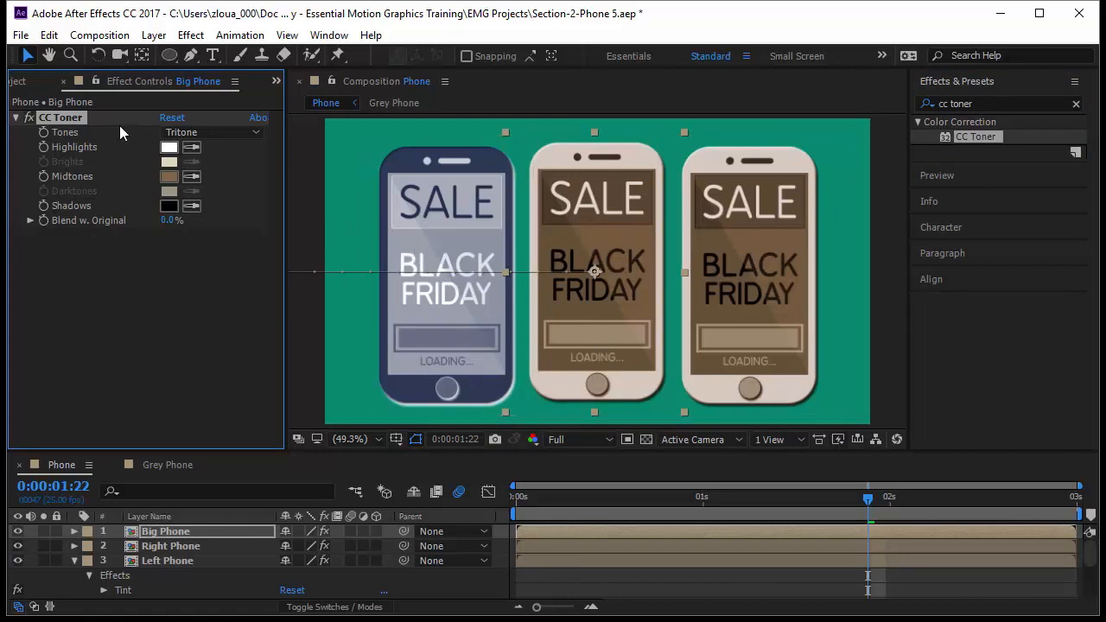
# Step: Review the Tones options of the Big Phone's CC Toner effect and undo the application of the effect
pyautogui.click(196, 134)
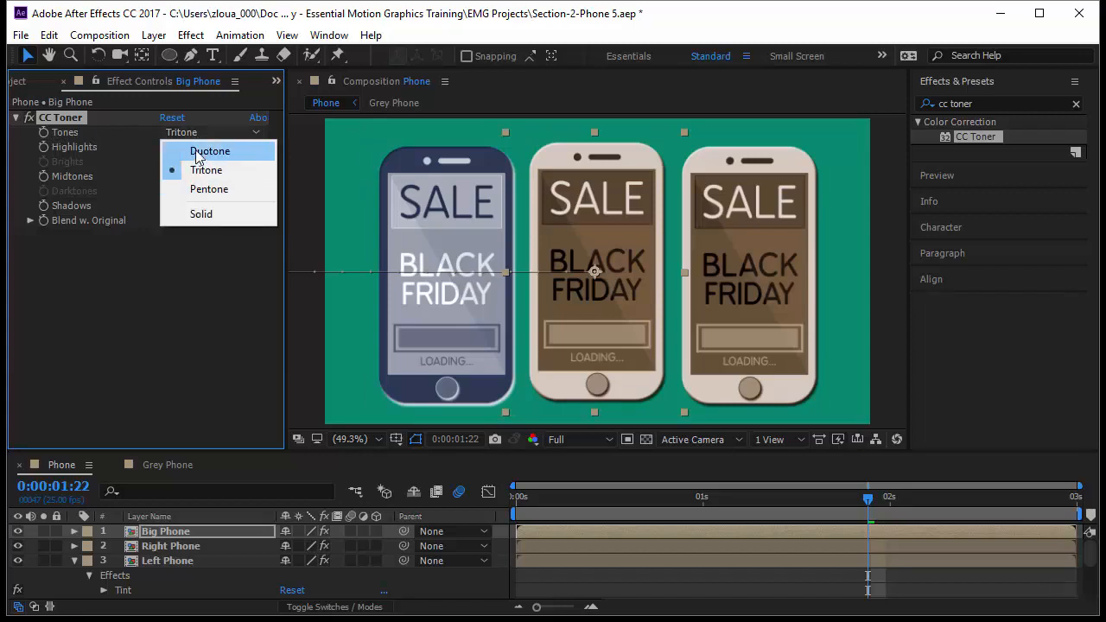
pyautogui.click(206, 272)
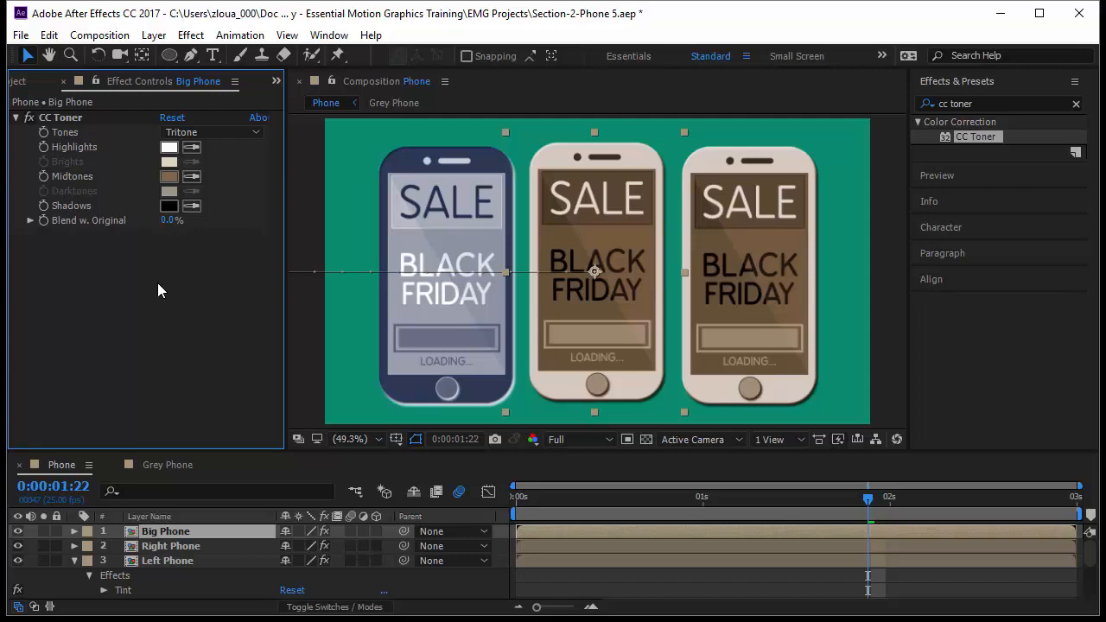
pyautogui.hotkey('ctrl', 'z')
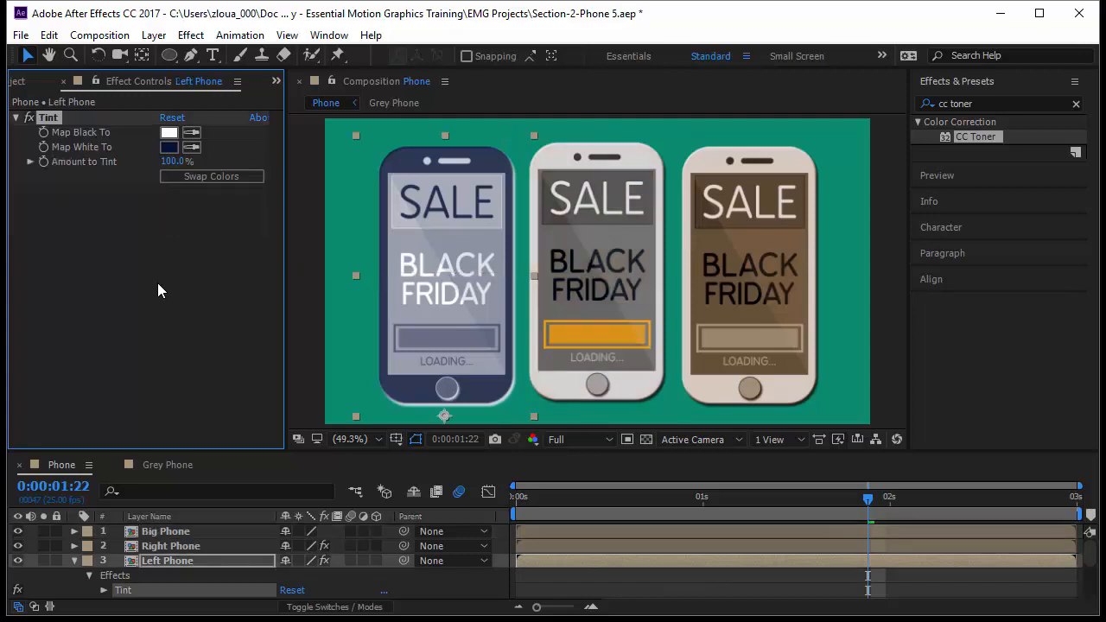